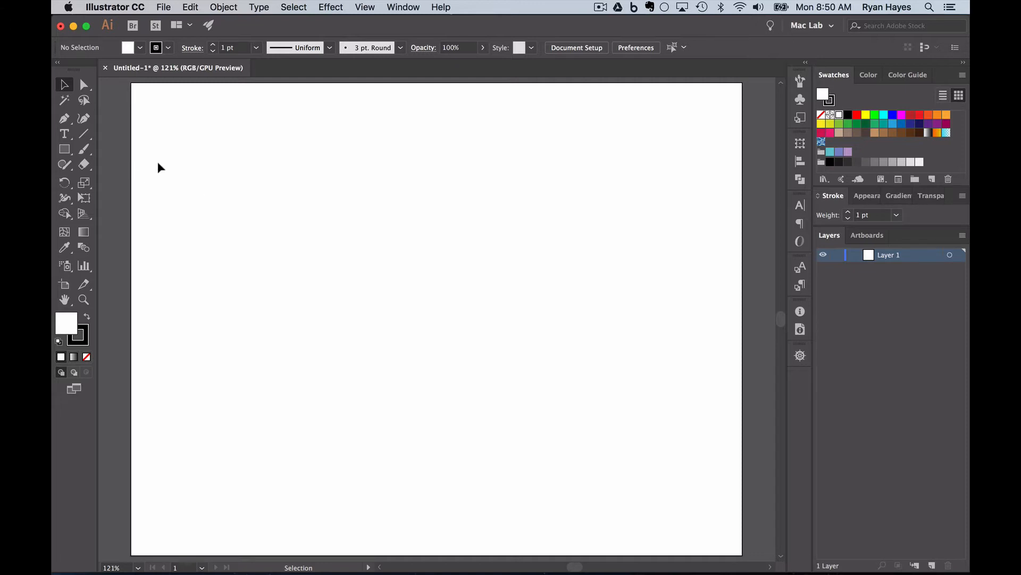
Step: Tear off the Rectangle tool flyout into a floating shape tools panel over the artboard
{"action": "left_click", "coordinate": [62, 149]}
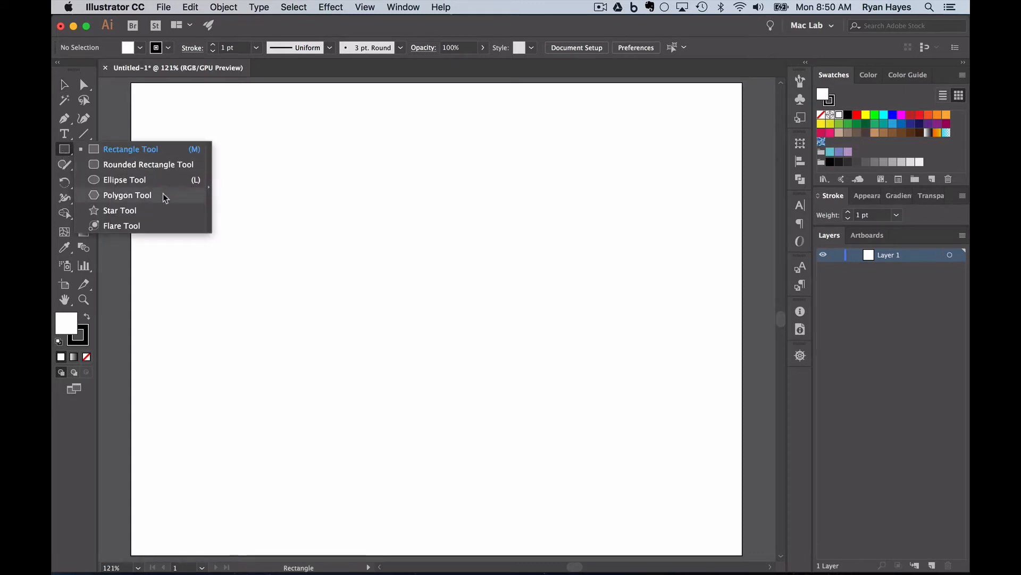
{"action": "left_click", "coordinate": [211, 193]}
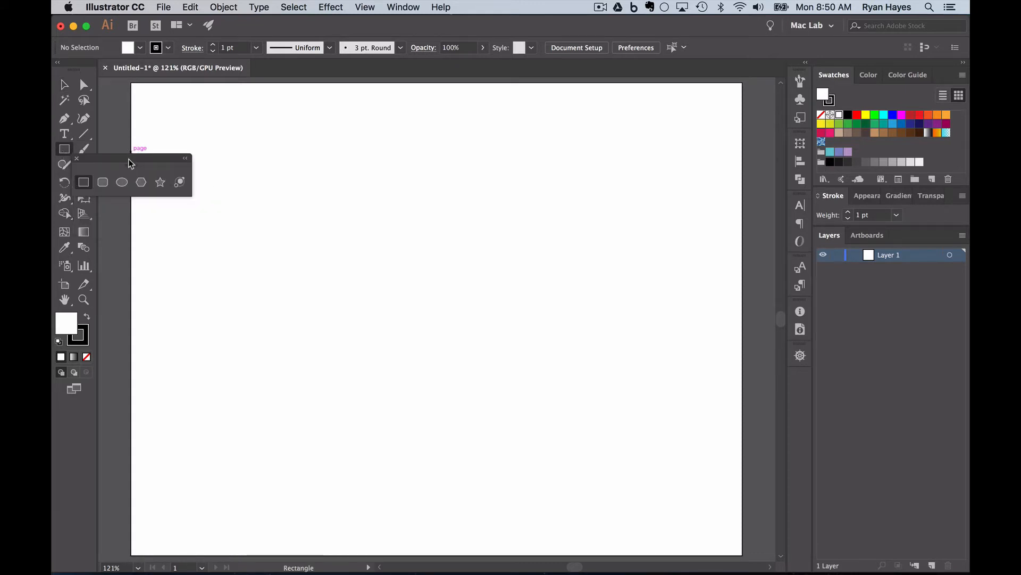
{"action": "left_click_drag", "start_coordinate": [129, 158], "coordinate": [200, 240]}
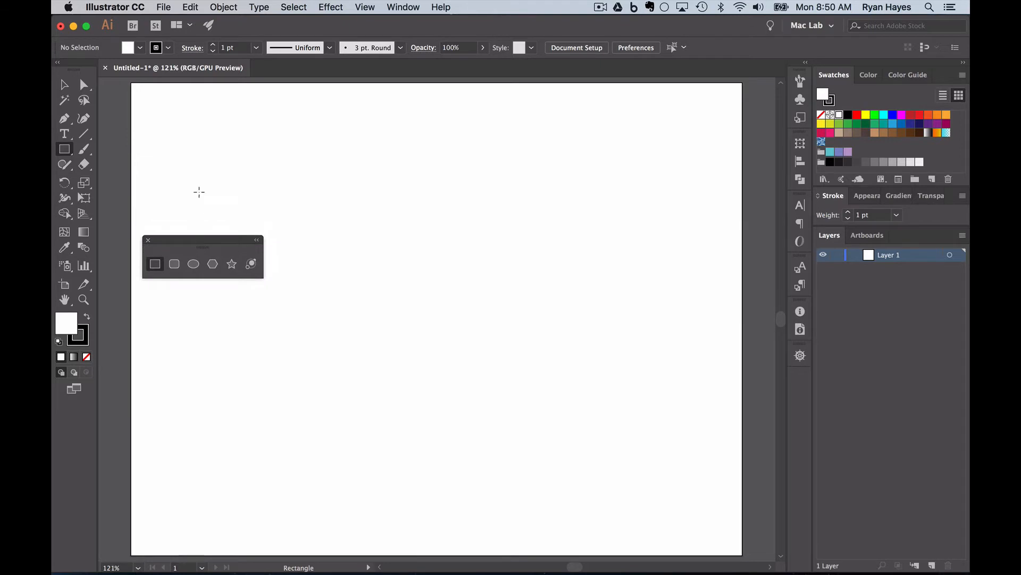
Step: With the Ellipse tool, draw a circle about 1 inch wide near the artboard's top-left
{"action": "left_click", "coordinate": [192, 264]}
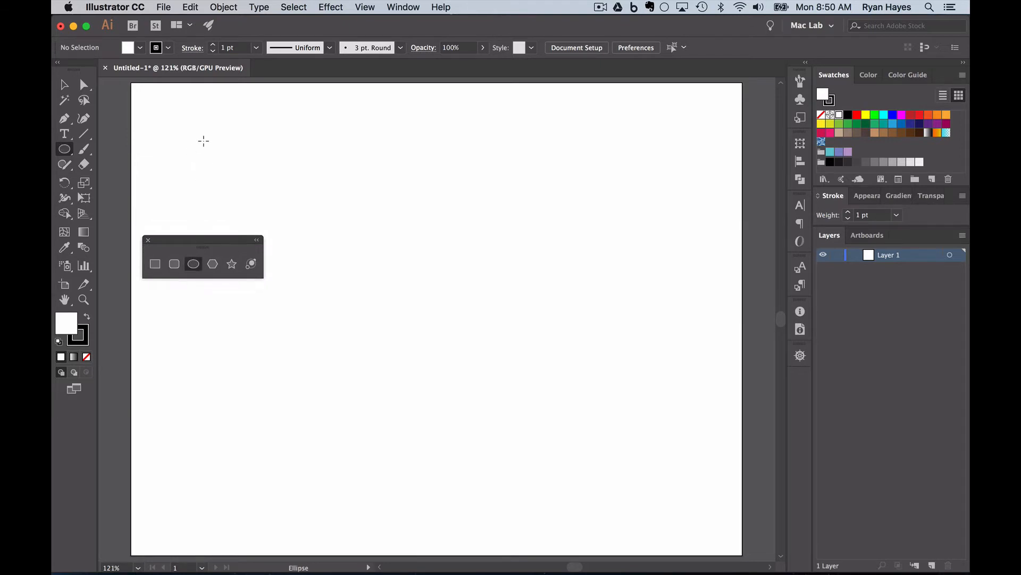
{"action": "left_click_drag", "start_coordinate": [191, 238], "coordinate": [192, 310]}
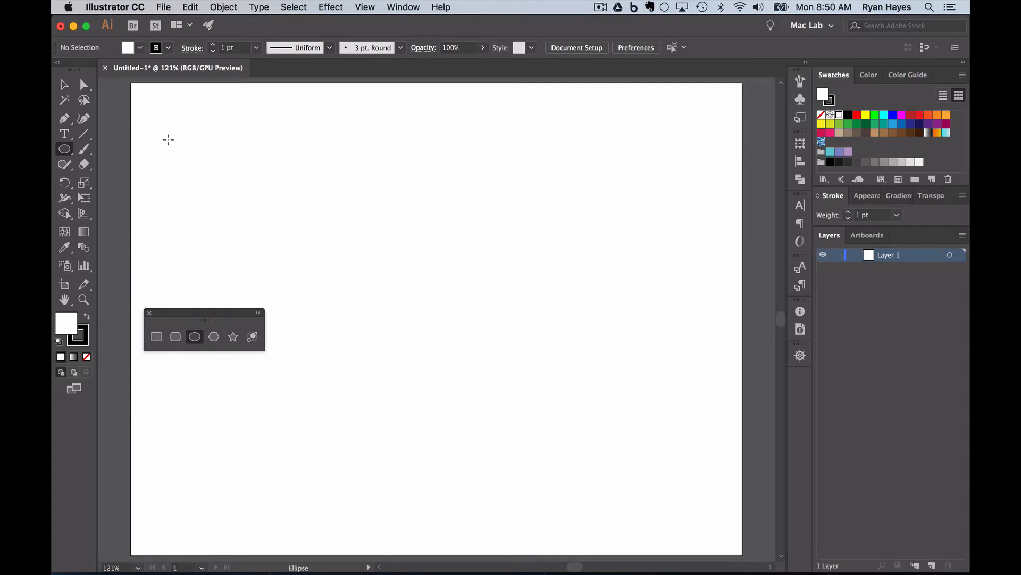
{"action": "left_click_drag", "start_coordinate": [164, 135], "coordinate": [181, 173]}
Step: Alt-drag copies of the circle to place equal circles above, below, left and right, undoing misplaced ones
{"action": "left_click", "coordinate": [63, 84]}
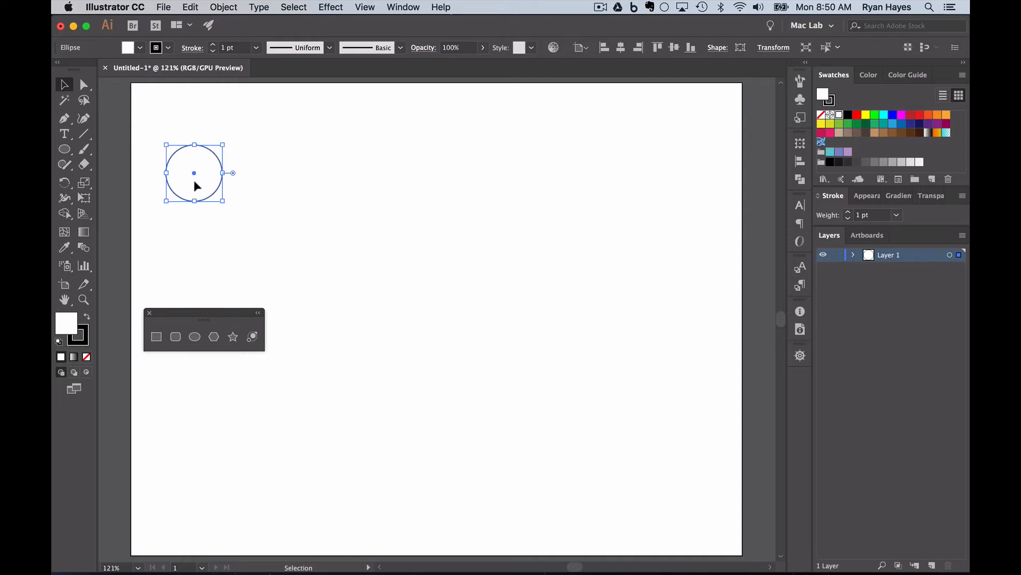
{"action": "left_click_drag", "start_coordinate": [194, 180], "coordinate": [253, 186]}
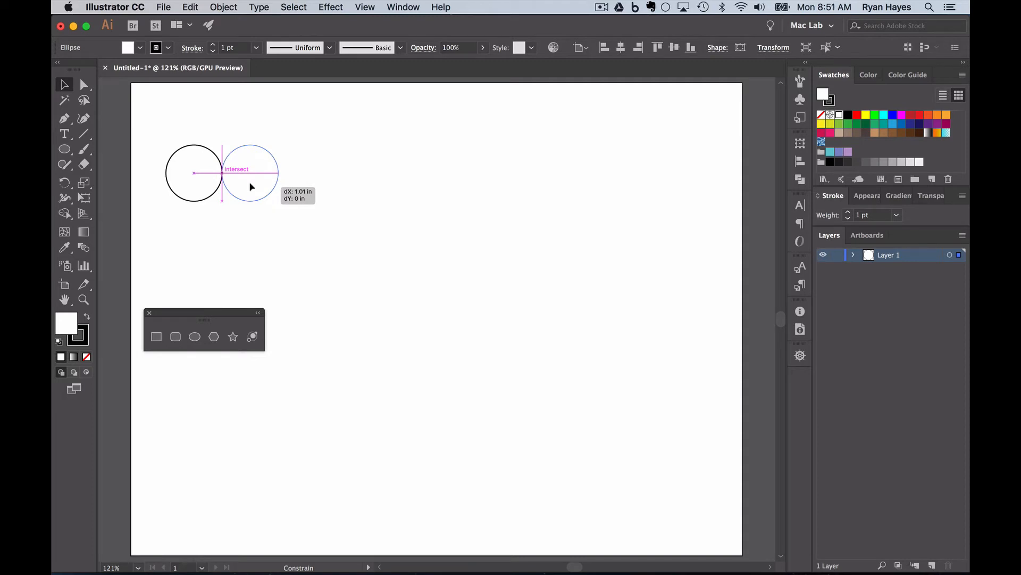
{"action": "left_click_drag", "start_coordinate": [252, 186], "coordinate": [217, 159]}
{"action": "key", "text": "super+z"}
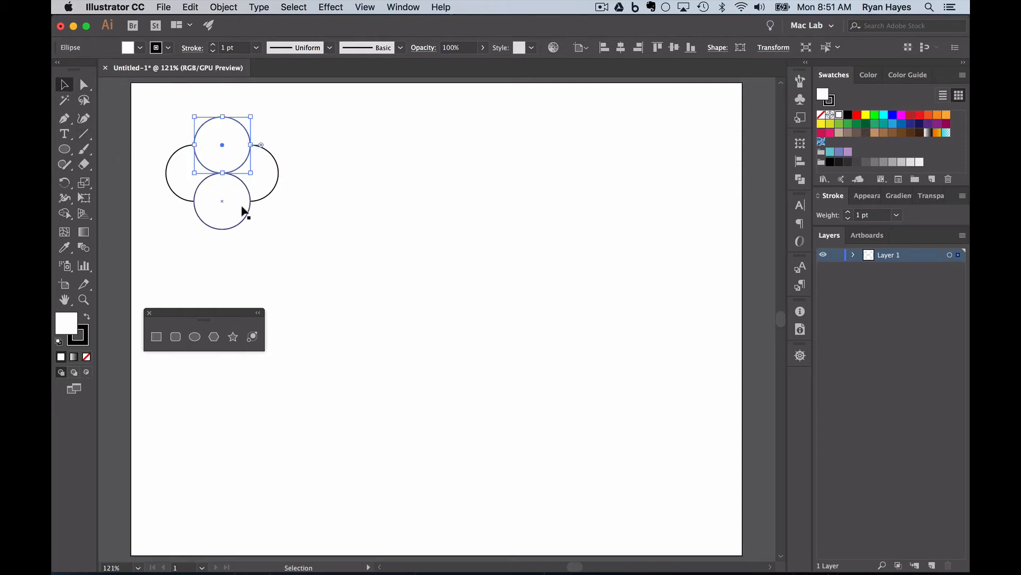
{"action": "left_click", "coordinate": [287, 218]}
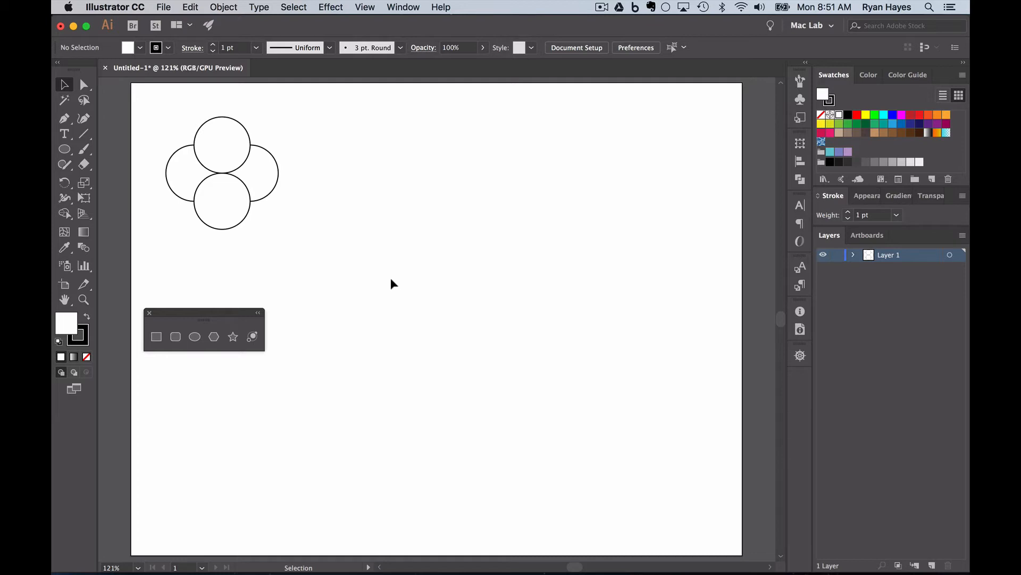
{"action": "left_click", "coordinate": [210, 143]}
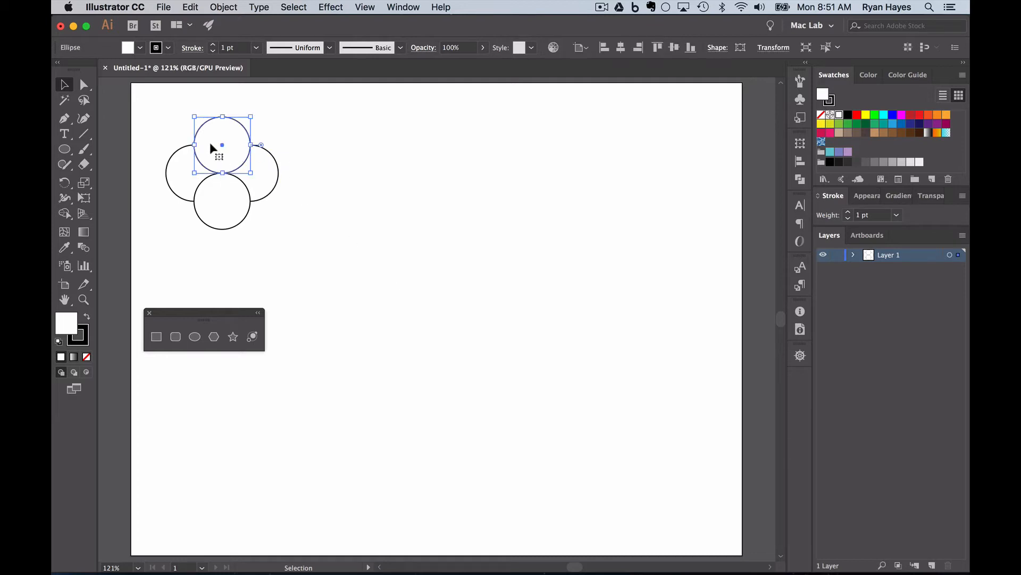
{"action": "left_click", "coordinate": [257, 173]}
{"action": "left_click", "coordinate": [176, 169]}
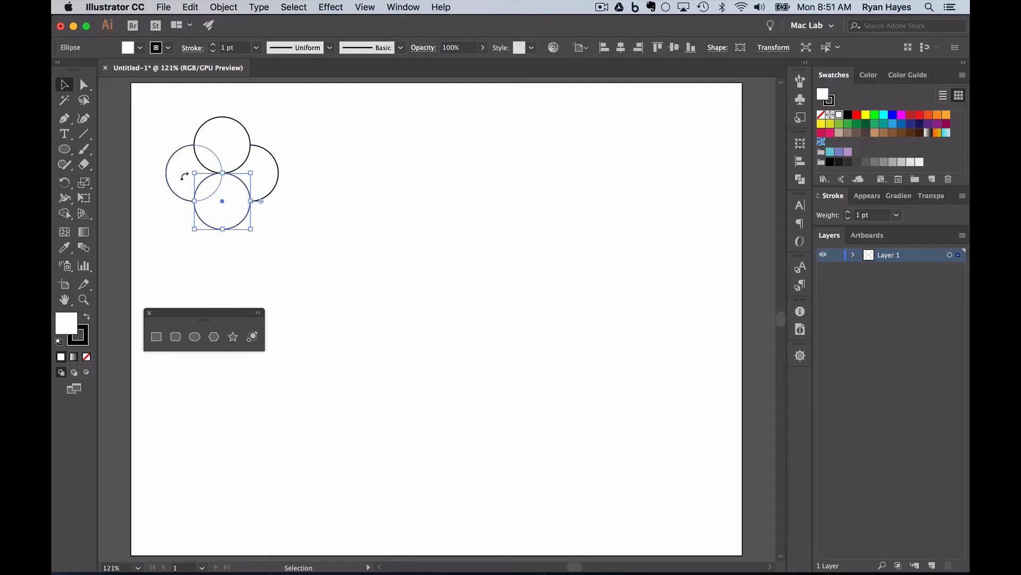
{"action": "left_click", "coordinate": [264, 245]}
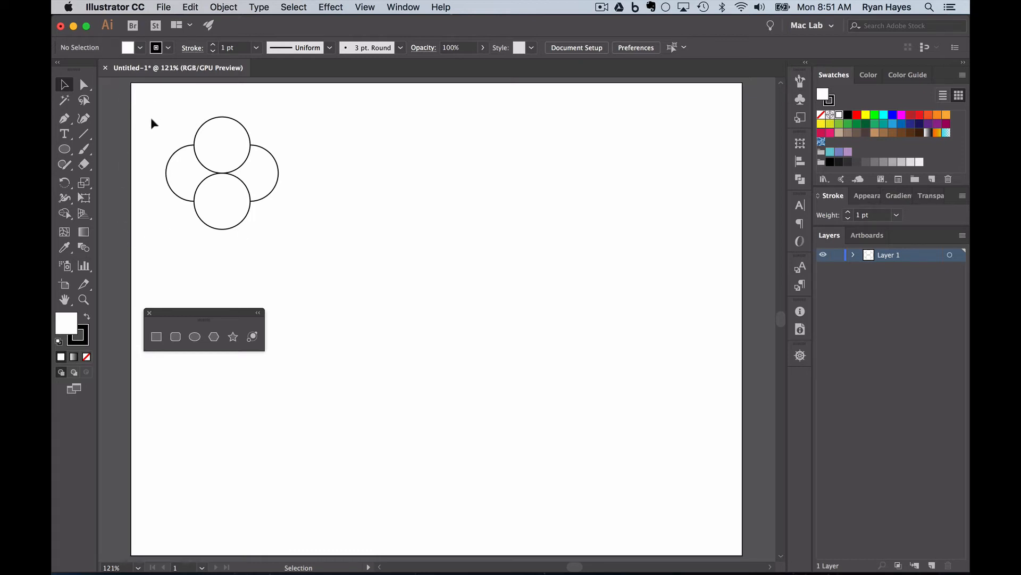
Step: Marquee-select all four circles and pick the Shape Builder tool
{"action": "left_click_drag", "start_coordinate": [145, 111], "coordinate": [311, 249]}
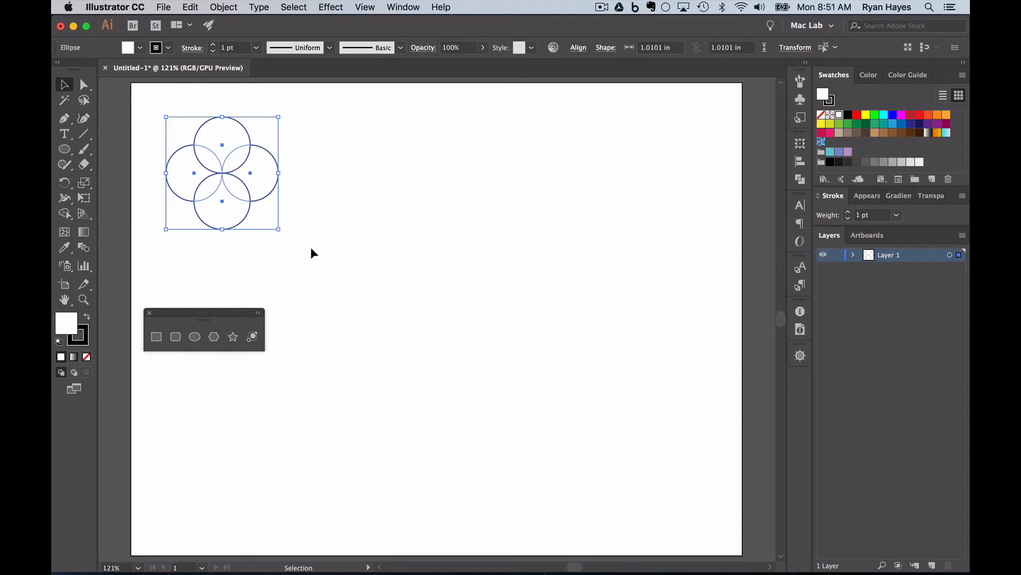
{"action": "left_click", "coordinate": [65, 215]}
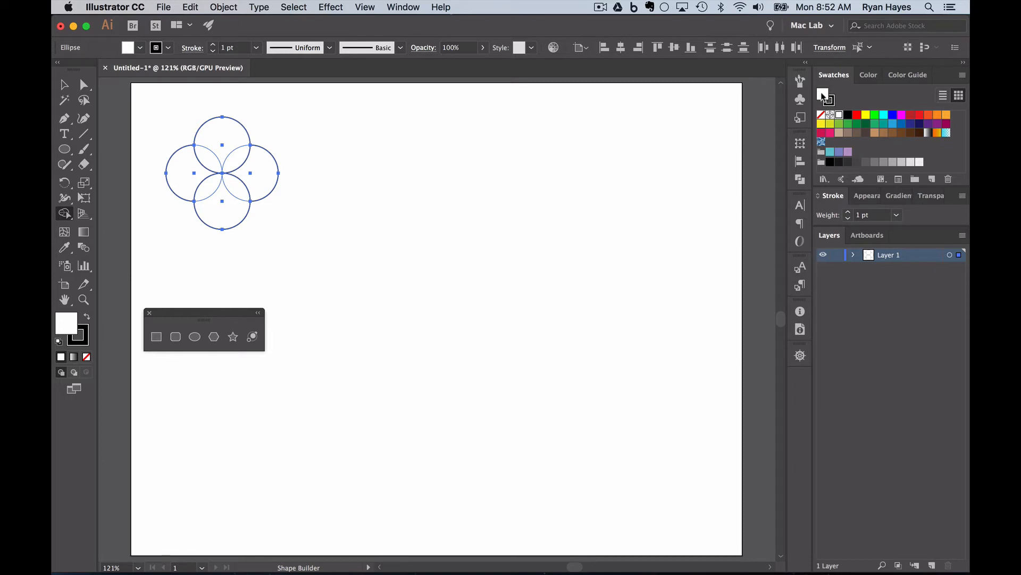
Step: Fill the four petal-shaped overlaps with the dark green swatch
{"action": "left_click", "coordinate": [866, 124]}
{"action": "left_click", "coordinate": [237, 157]}
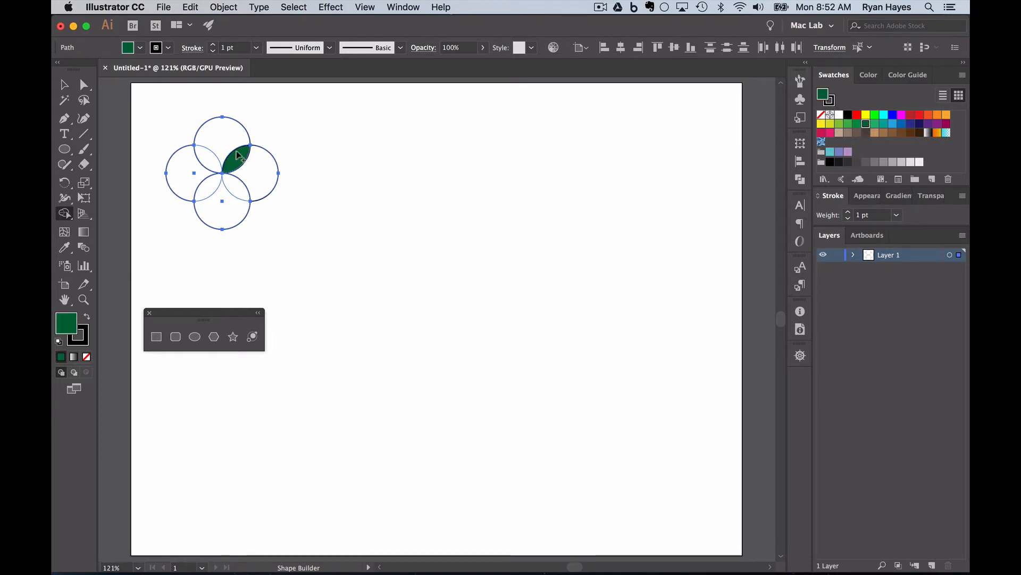
{"action": "left_click", "coordinate": [233, 187]}
{"action": "left_click", "coordinate": [209, 186]}
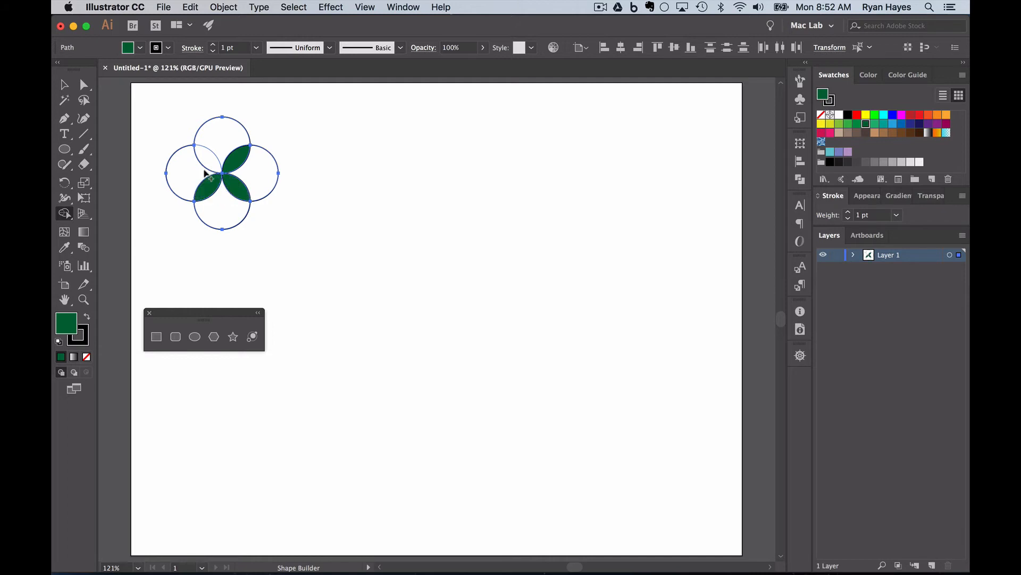
{"action": "left_click", "coordinate": [208, 162]}
Step: Alt-click away the top, left, bottom and right outer circle parts, leaving only the petals
{"action": "left_click", "coordinate": [216, 137], "text": "alt"}
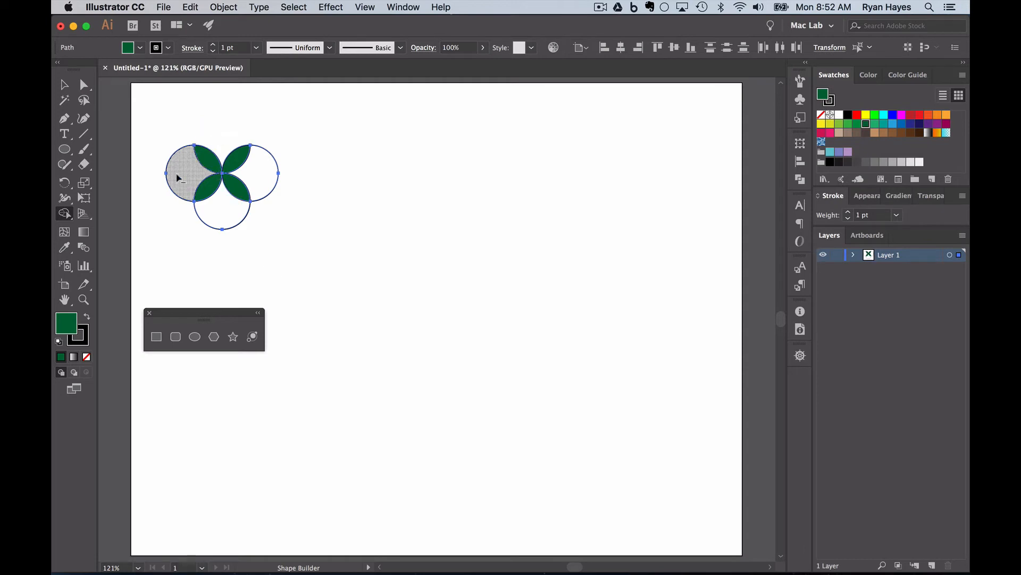
{"action": "left_click", "coordinate": [178, 177], "text": "alt"}
{"action": "left_click", "coordinate": [218, 216], "text": "alt"}
{"action": "left_click", "coordinate": [260, 172], "text": "alt"}
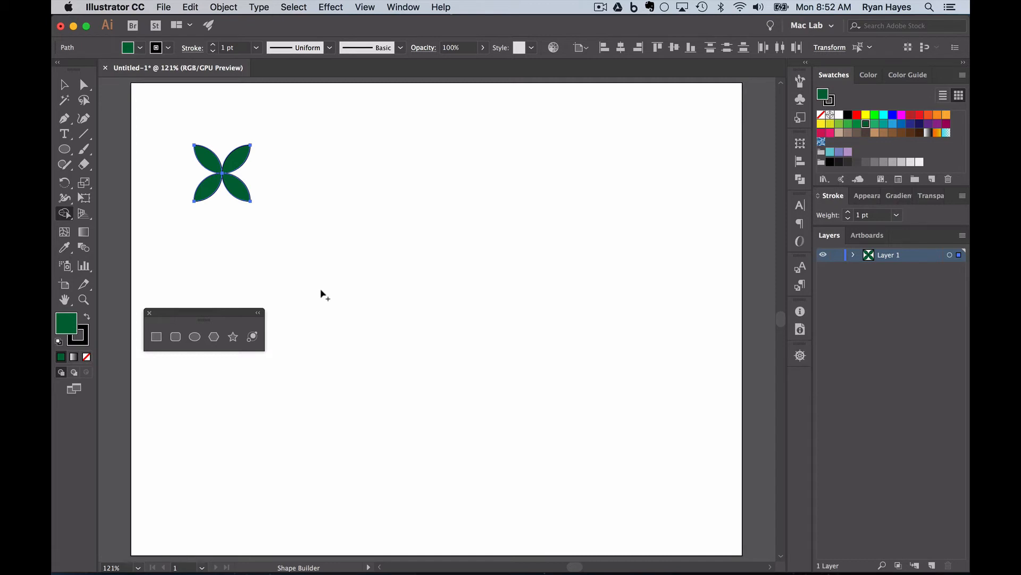
{"action": "left_click", "coordinate": [65, 84]}
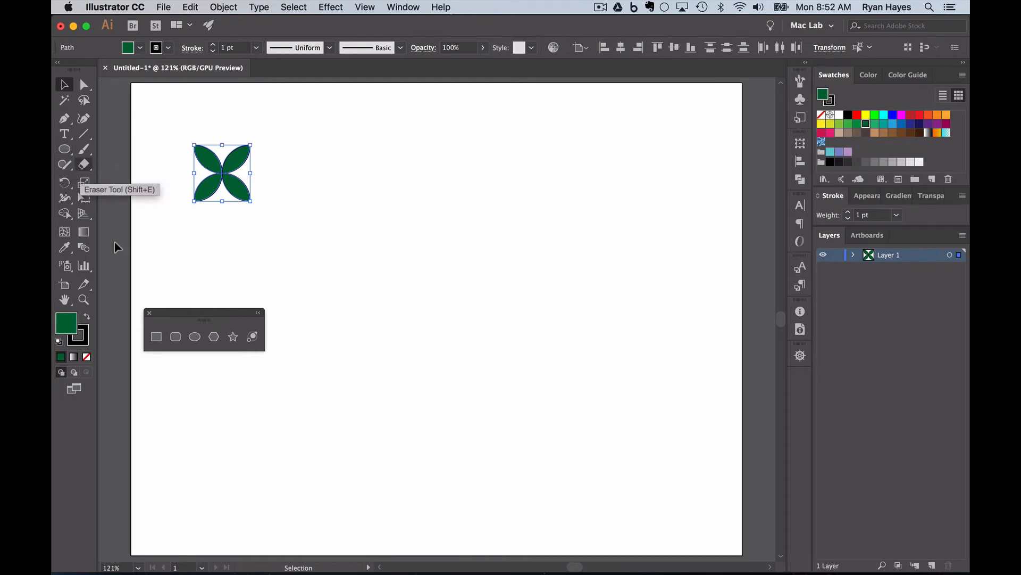
{"action": "left_click", "coordinate": [195, 336]}
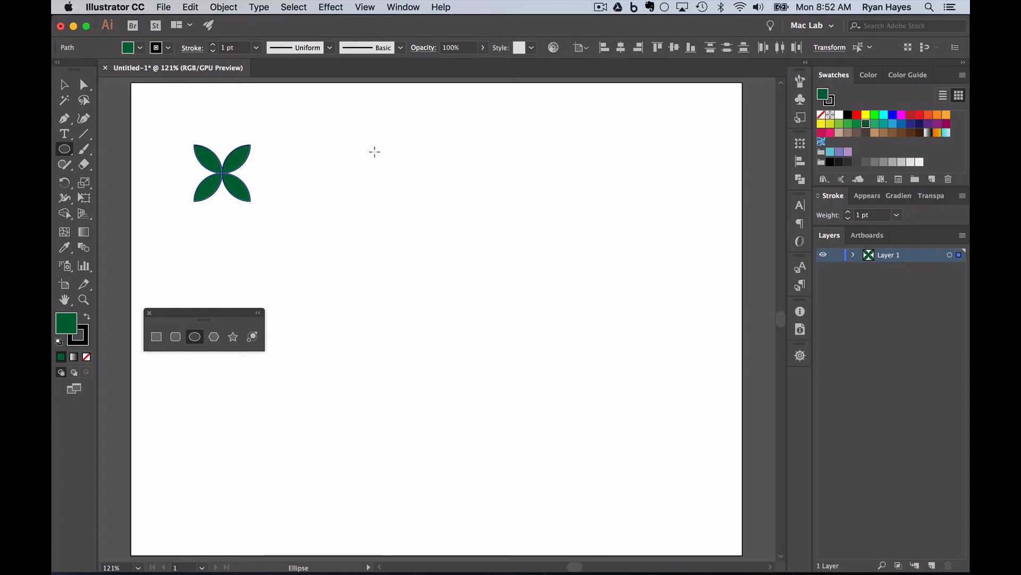
Step: Draw a white circle right of the flower and copy it downward twice into three stacked circles
{"action": "left_click_drag", "start_coordinate": [375, 152], "coordinate": [394, 174]}
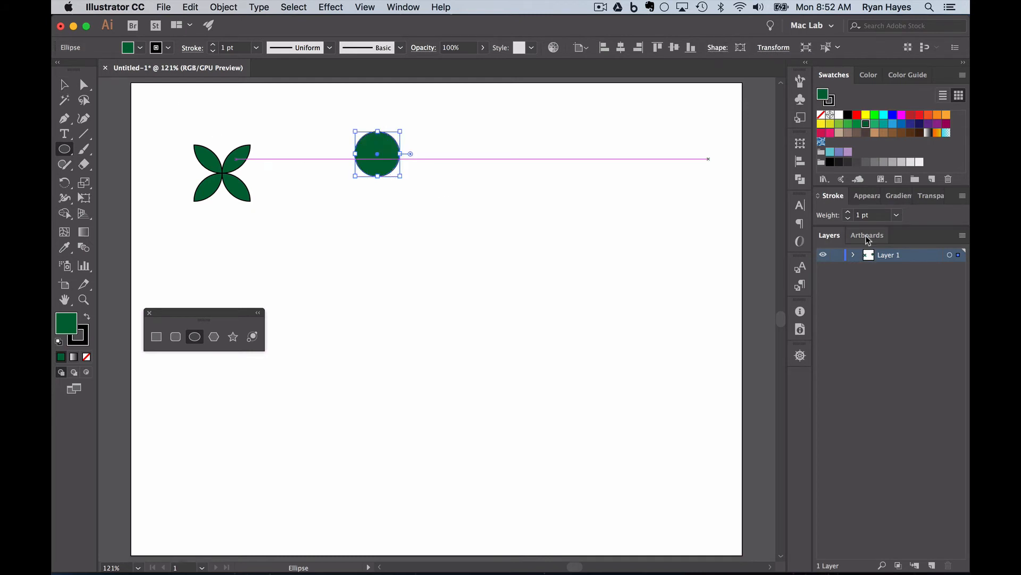
{"action": "key", "text": "d"}
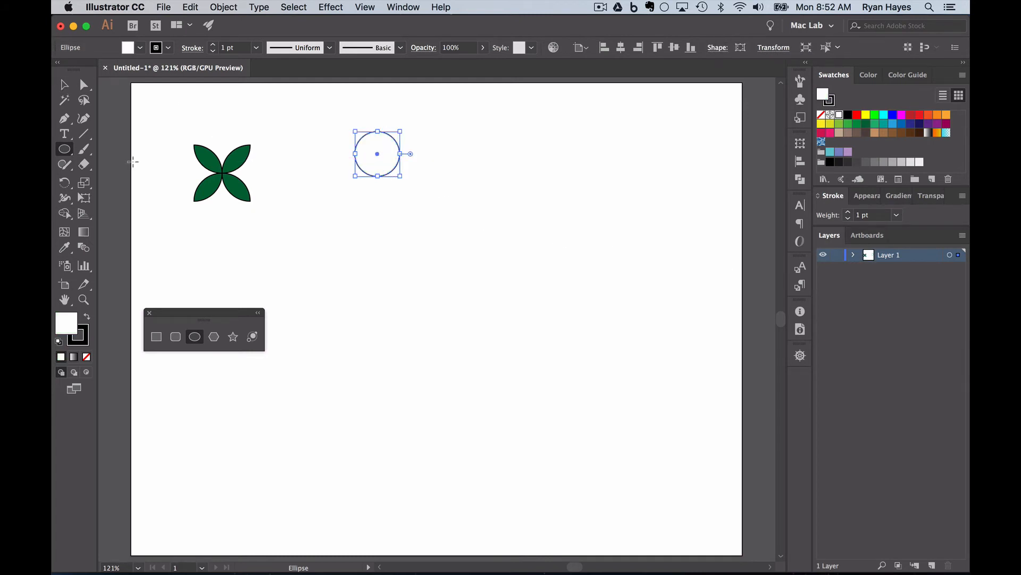
{"action": "left_click", "coordinate": [64, 84]}
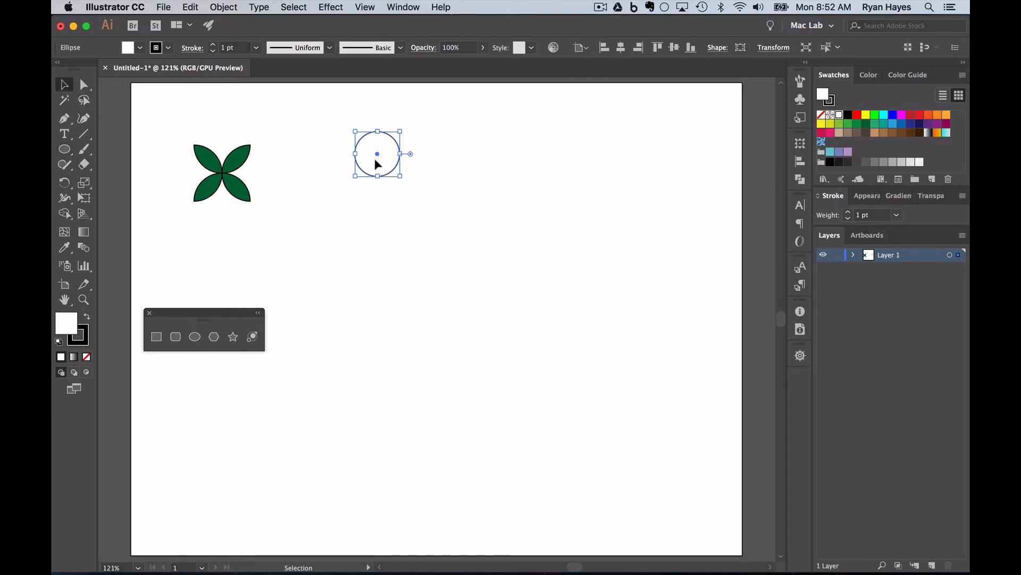
{"action": "left_click_drag", "start_coordinate": [375, 159], "coordinate": [376, 191]}
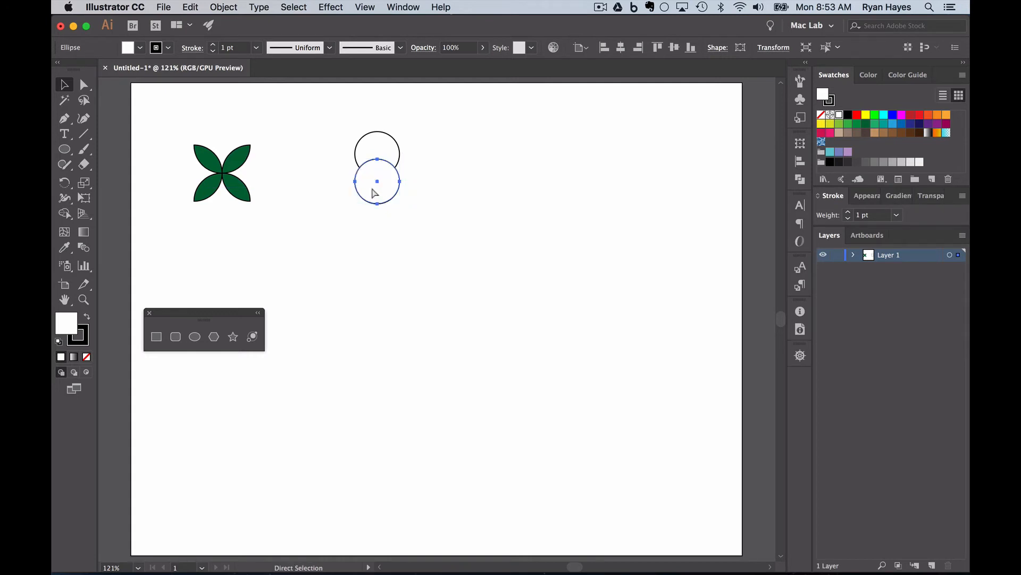
{"action": "key", "text": "super+d"}
Step: Enlarge the middle and bottom circles from their centres, reposition them, and select all three
{"action": "left_click", "coordinate": [371, 176]}
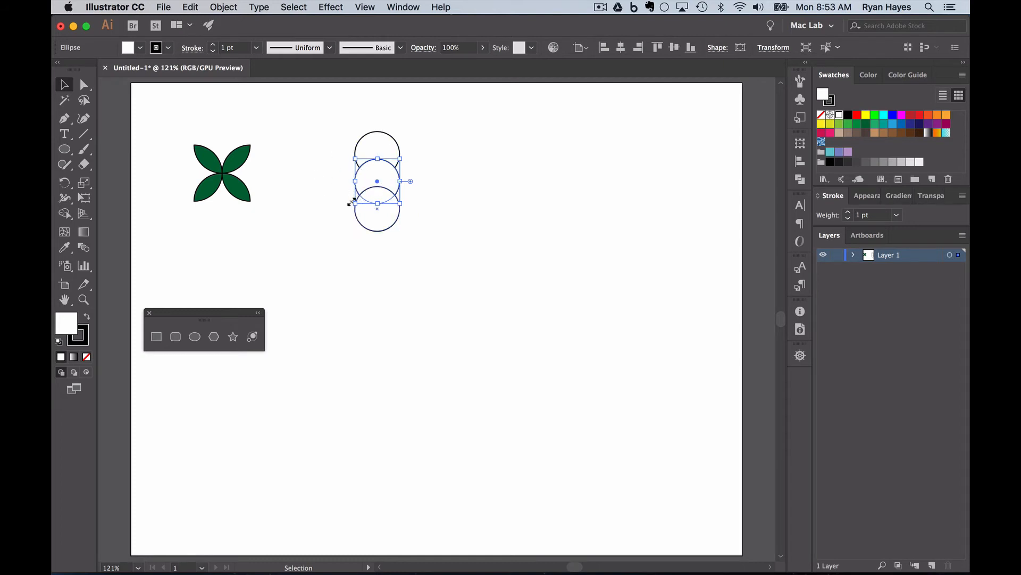
{"action": "key", "text": "shift"}
{"action": "left_click_drag", "start_coordinate": [349, 200], "coordinate": [343, 207]}
{"action": "left_click", "coordinate": [360, 208]}
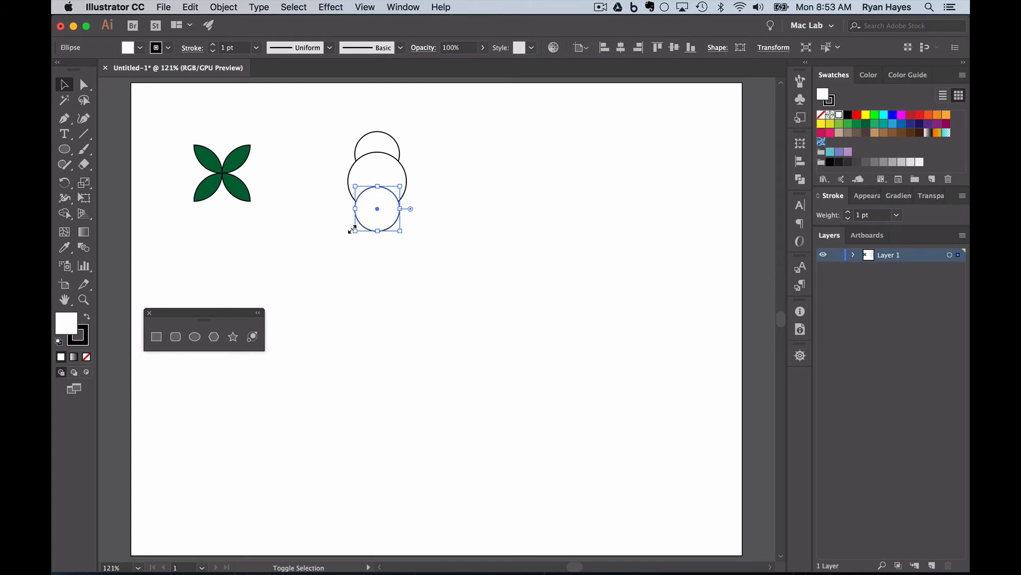
{"action": "left_click_drag", "start_coordinate": [352, 230], "coordinate": [317, 242]}
{"action": "left_click", "coordinate": [341, 270]}
{"action": "left_click_drag", "start_coordinate": [373, 219], "coordinate": [373, 232]}
{"action": "left_click_drag", "start_coordinate": [372, 174], "coordinate": [373, 179]}
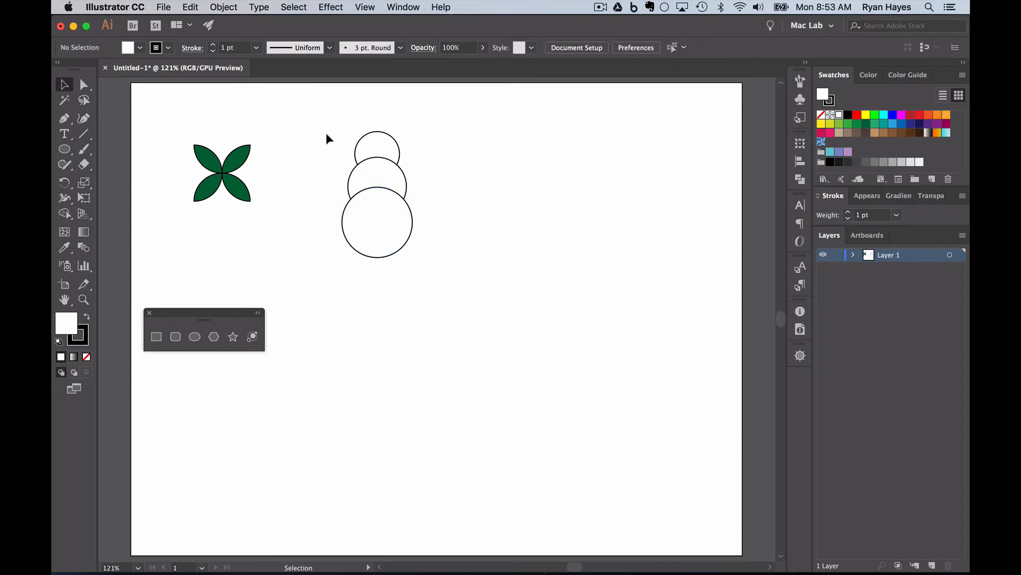
{"action": "left_click_drag", "start_coordinate": [326, 133], "coordinate": [451, 289]}
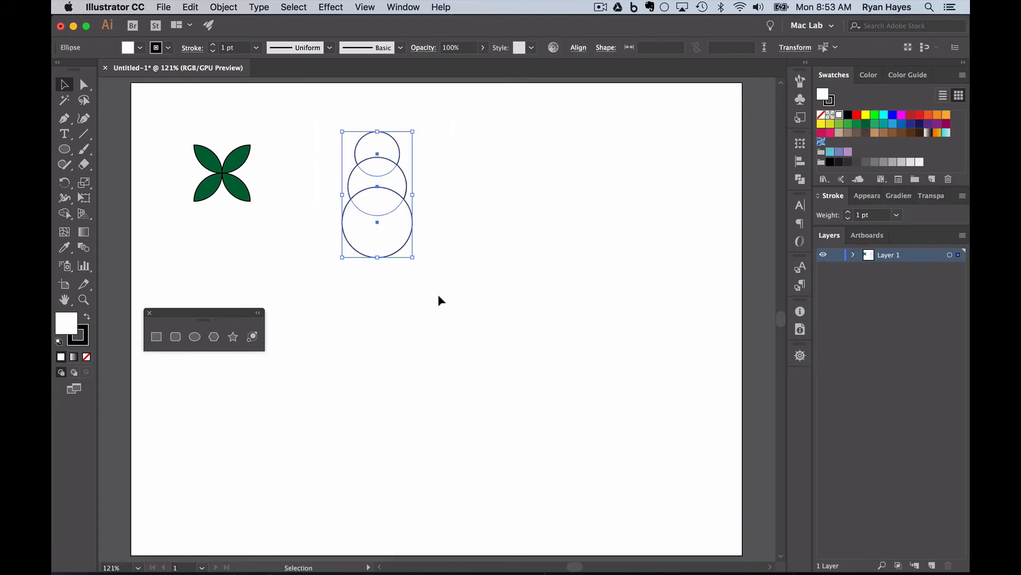
Step: Drag through the three circles with Shape Builder to merge them into one snowman outline
{"action": "left_click", "coordinate": [65, 214]}
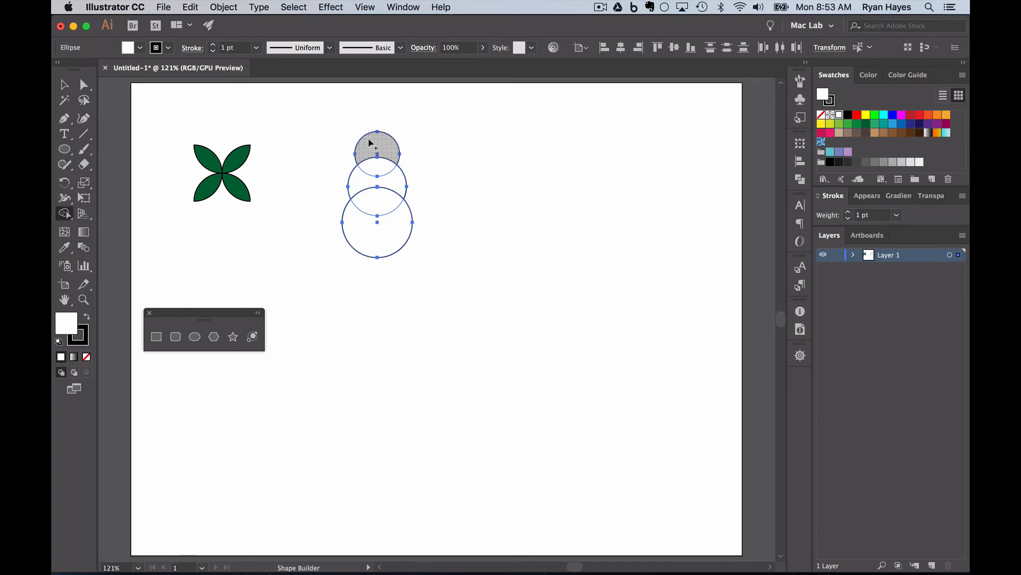
{"action": "left_click_drag", "start_coordinate": [371, 142], "coordinate": [372, 244]}
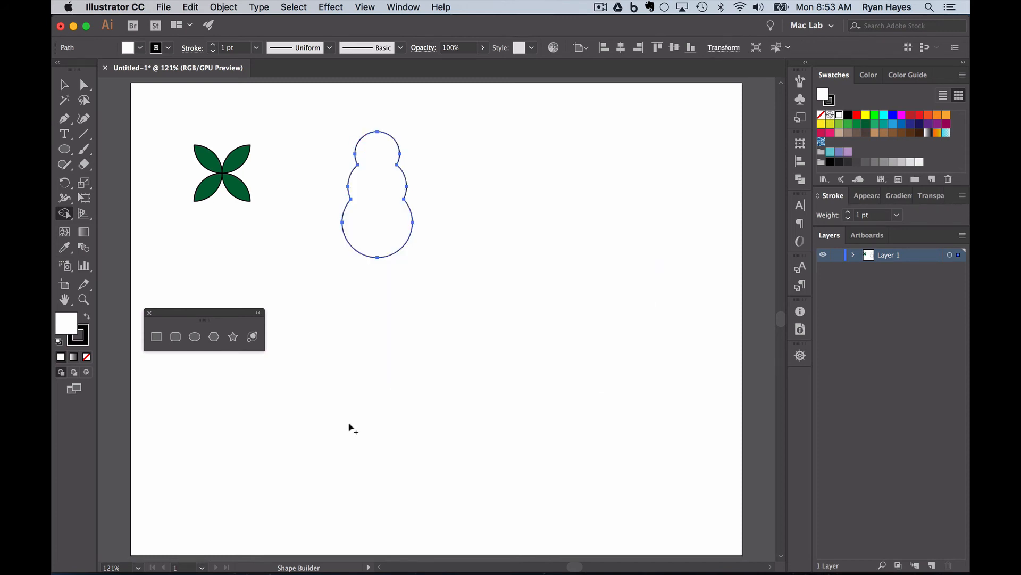
Step: Deselect the snowman and make orange the fill colour for new ellipses
{"action": "left_click", "coordinate": [64, 85]}
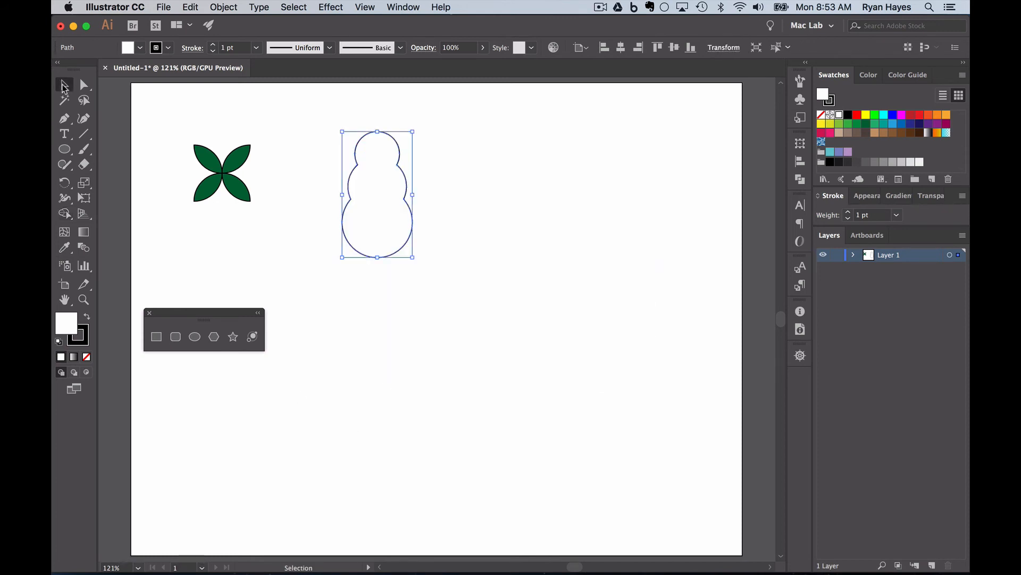
{"action": "left_click", "coordinate": [293, 283]}
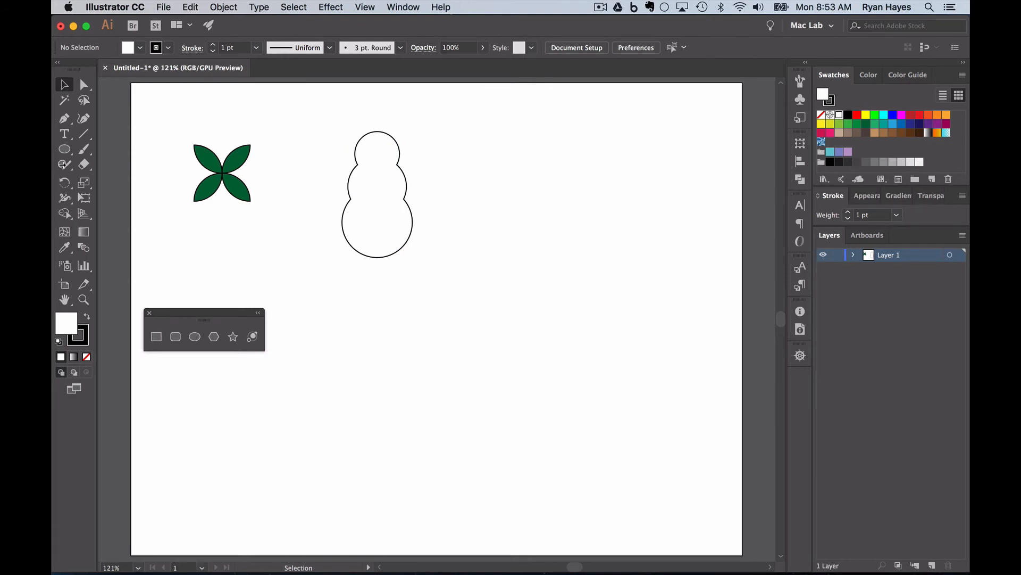
{"action": "left_click", "coordinate": [195, 336]}
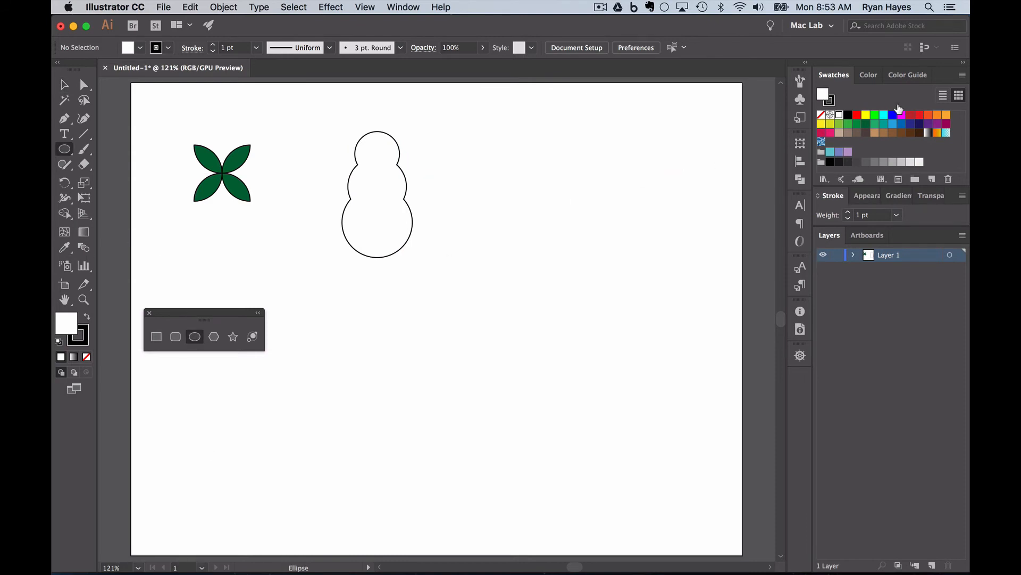
{"action": "left_click", "coordinate": [938, 115]}
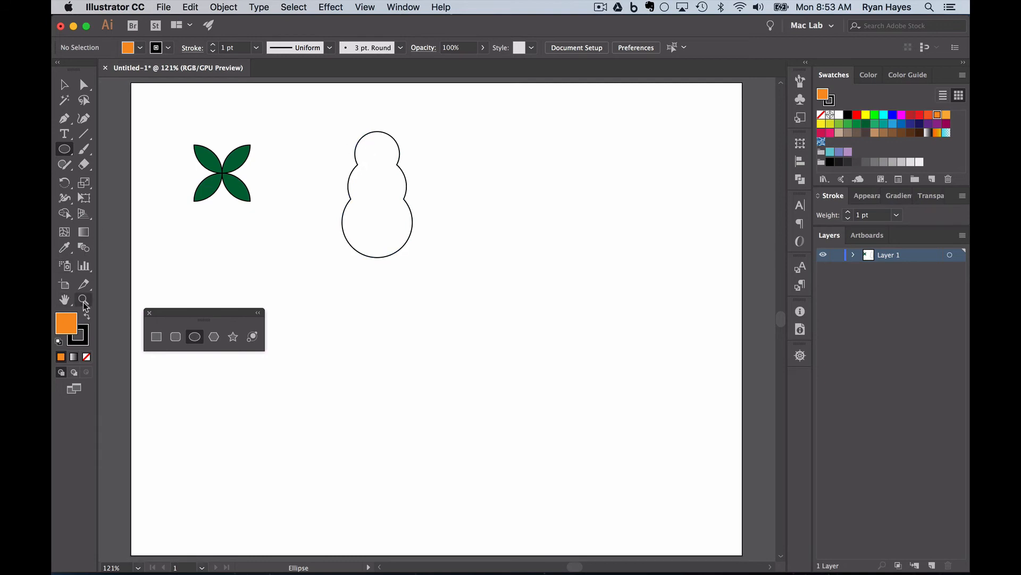
Step: Zoom in around the snowman's head with the Zoom tool
{"action": "left_click", "coordinate": [83, 300]}
{"action": "left_click_drag", "start_coordinate": [364, 181], "coordinate": [461, 287]}
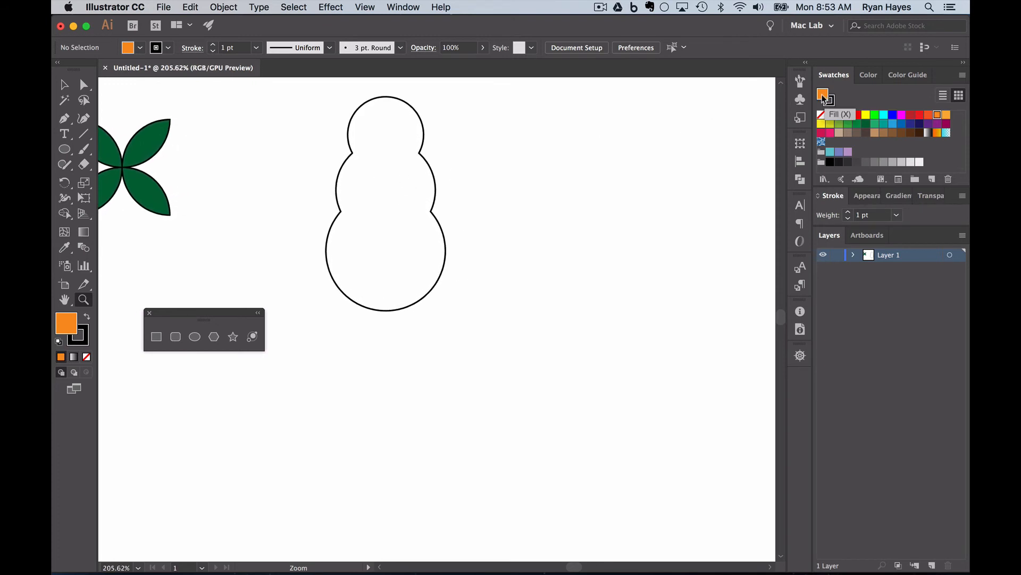
{"action": "left_click", "coordinate": [65, 151]}
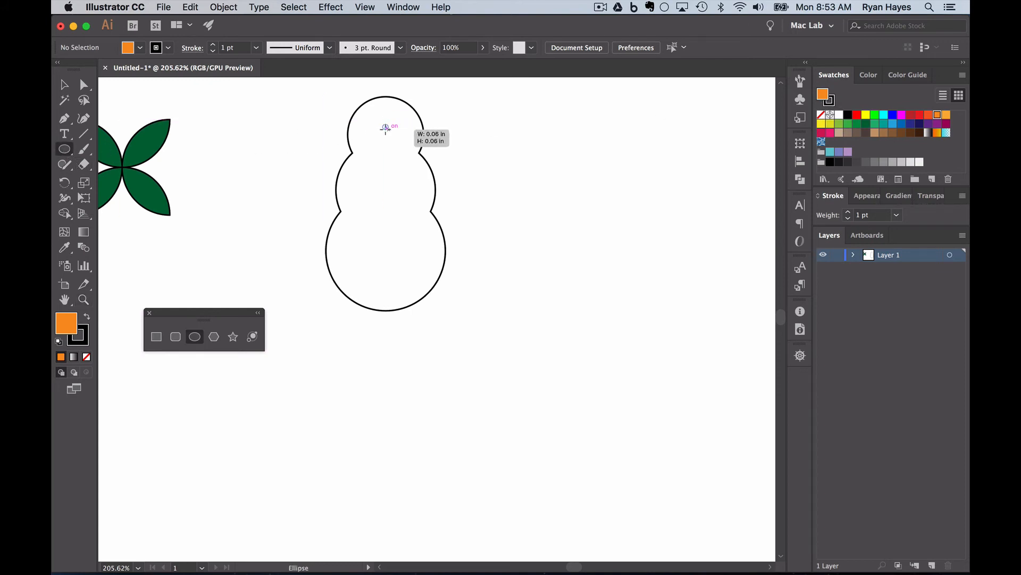
Step: Draw a small orange dot on the snowman's head and set its stroke weight to 0.25 pt
{"action": "left_click_drag", "start_coordinate": [381, 122], "coordinate": [392, 133]}
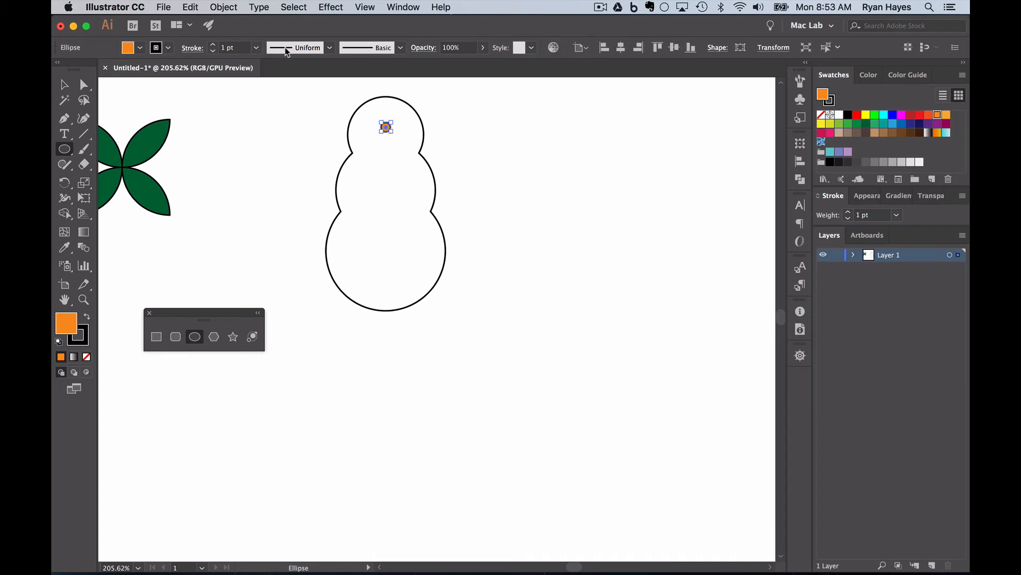
{"action": "left_click", "coordinate": [257, 48]}
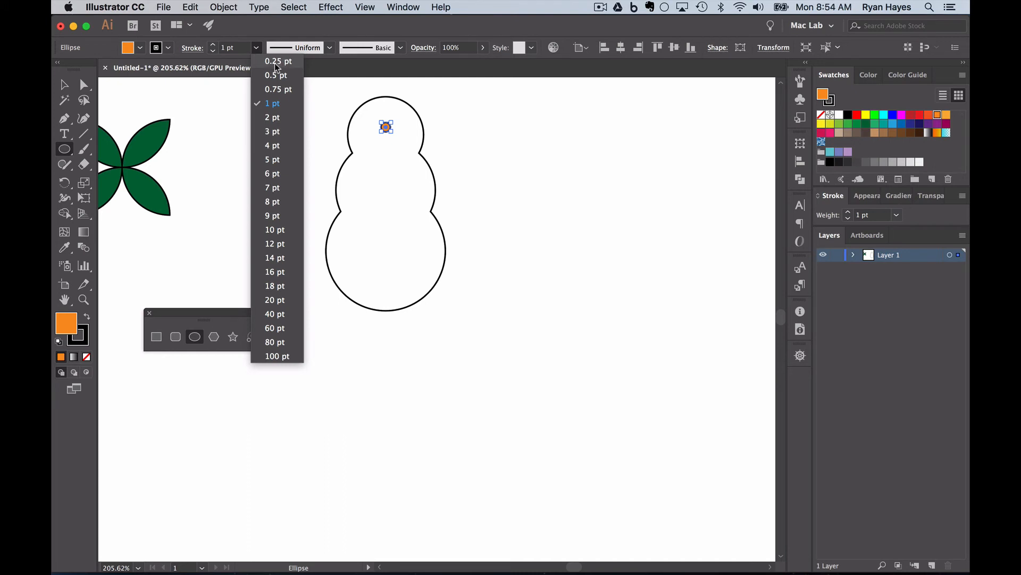
{"action": "left_click", "coordinate": [277, 62]}
{"action": "left_click", "coordinate": [64, 84]}
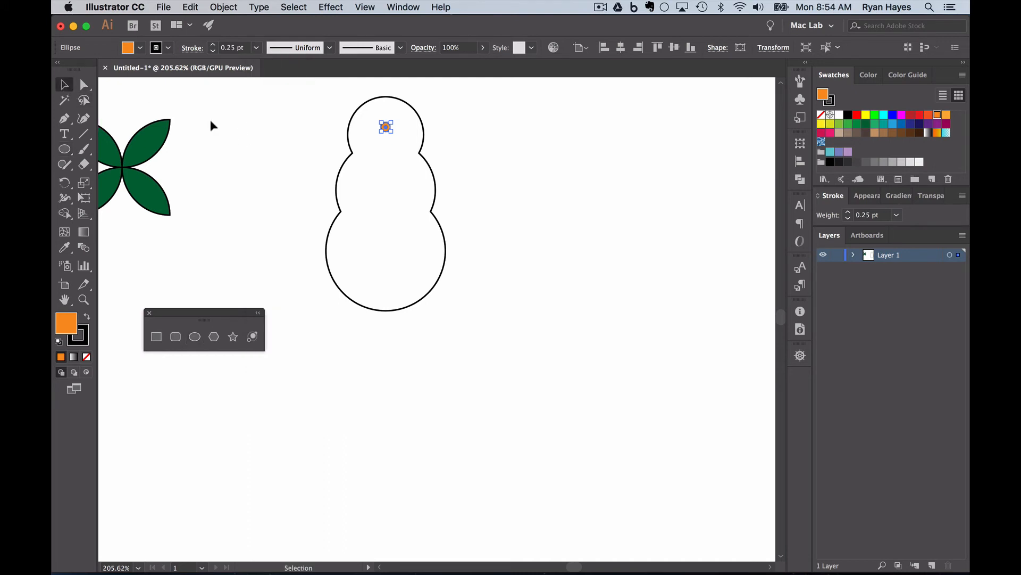
{"action": "left_click", "coordinate": [210, 119]}
{"action": "left_click", "coordinate": [387, 128]}
{"action": "left_click", "coordinate": [84, 134]}
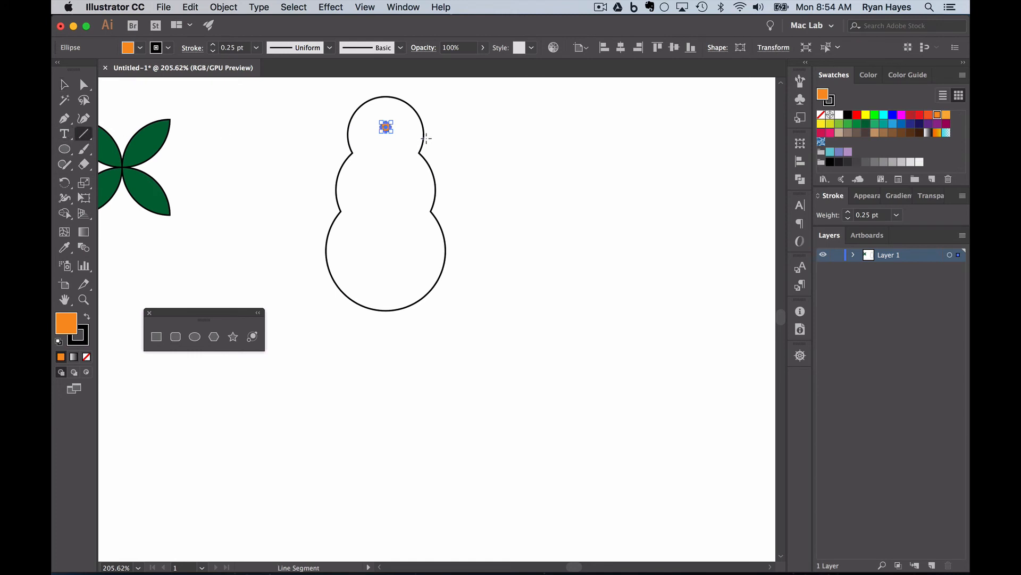
{"action": "left_click", "coordinate": [64, 85]}
{"action": "left_click", "coordinate": [266, 126]}
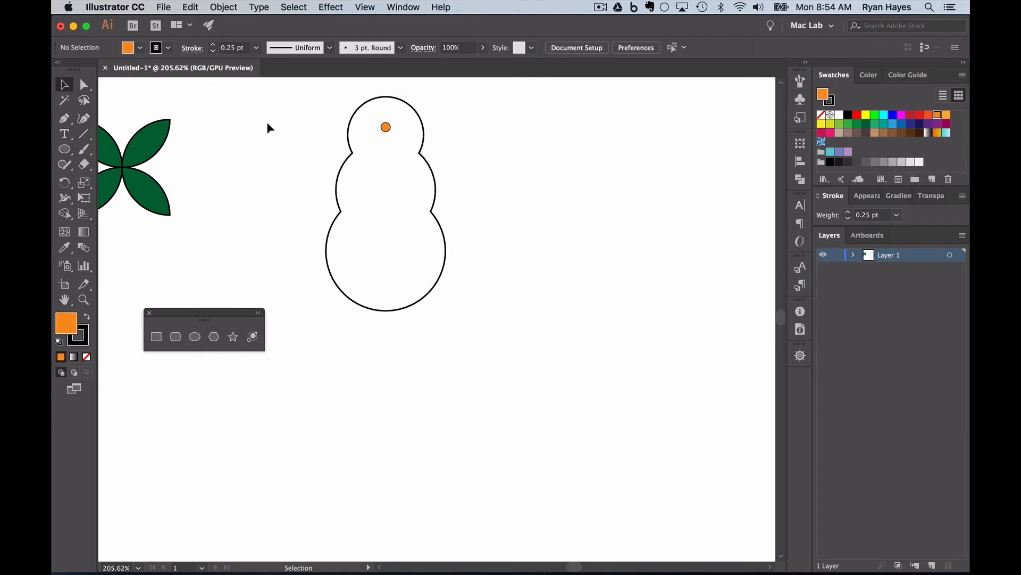
{"action": "left_click", "coordinate": [84, 133]}
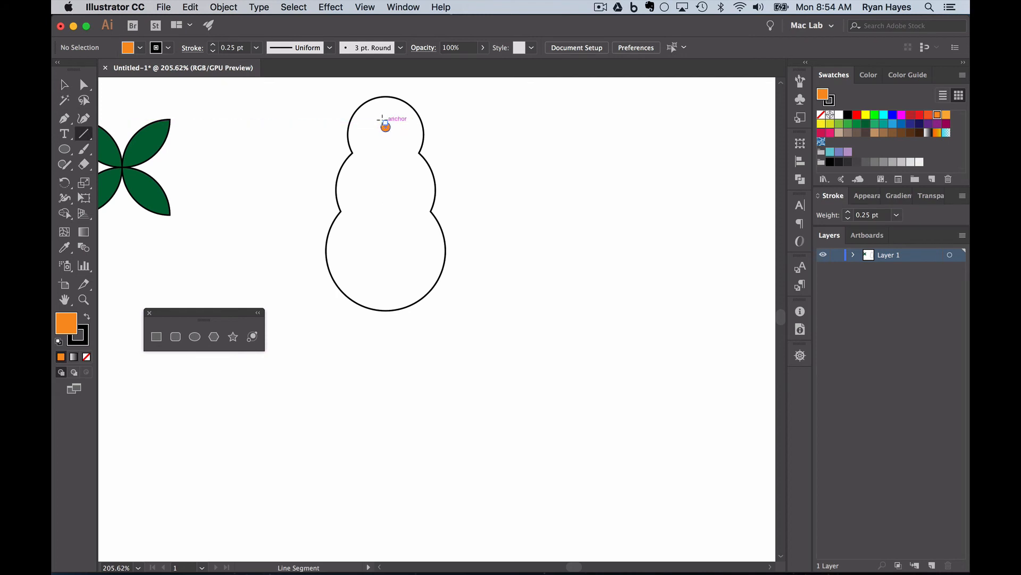
Step: Draw two lines from the orange dot's centre, meeting at a point to form the nose
{"action": "left_click_drag", "start_coordinate": [381, 119], "coordinate": [412, 127]}
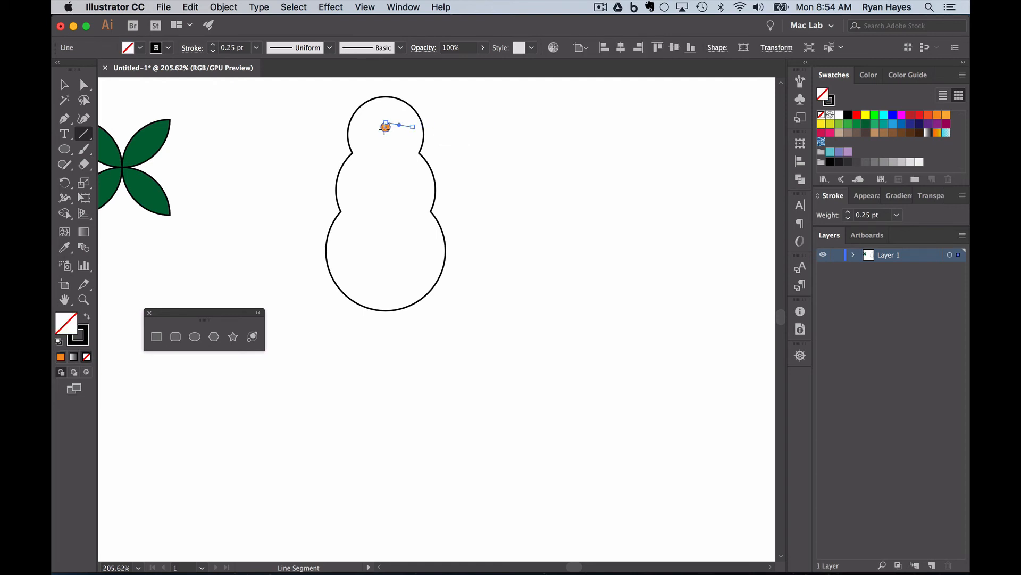
{"action": "left_click", "coordinate": [481, 133], "text": "super"}
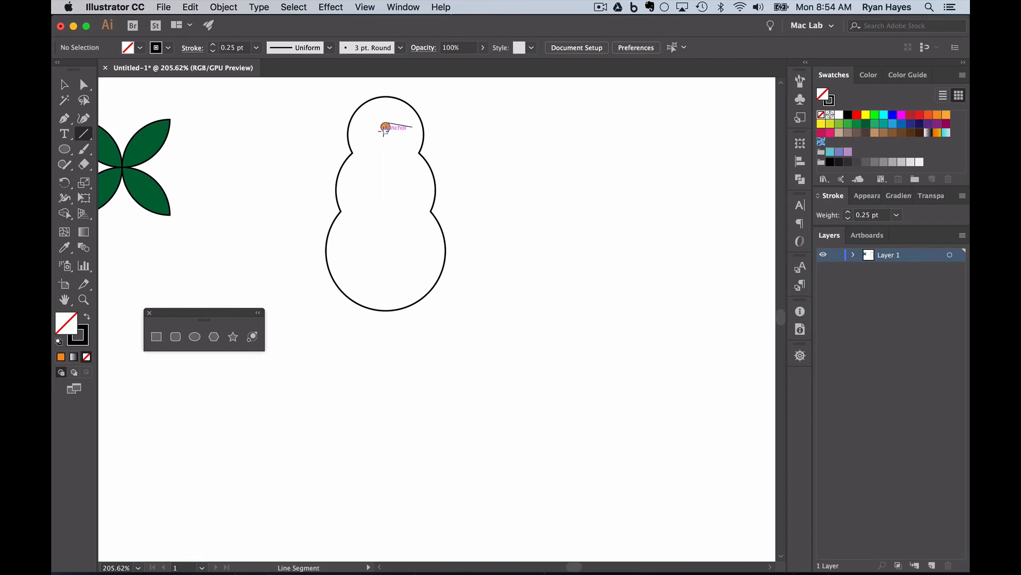
{"action": "left_click_drag", "start_coordinate": [385, 129], "coordinate": [413, 127]}
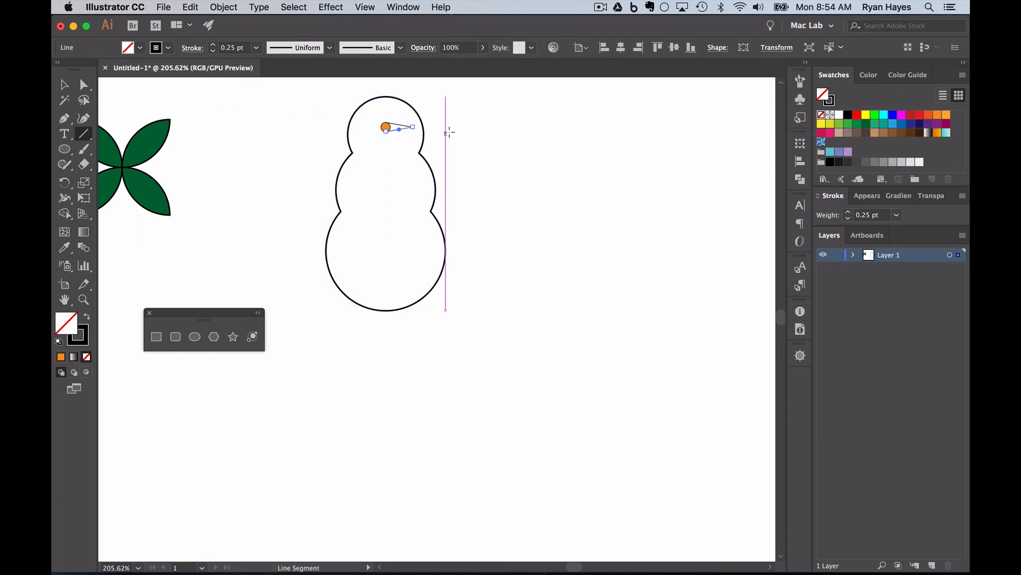
{"action": "left_click", "coordinate": [467, 141], "text": "super"}
Step: Cancel the stray line options dialog and set the snowman's fill to None
{"action": "left_click", "coordinate": [403, 119], "text": "super"}
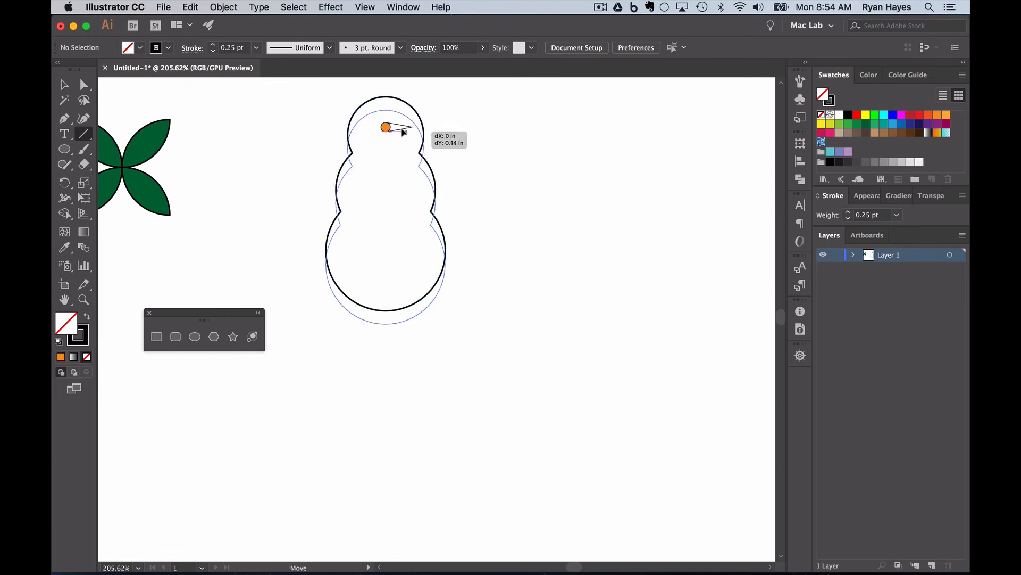
{"action": "left_click", "coordinate": [384, 187]}
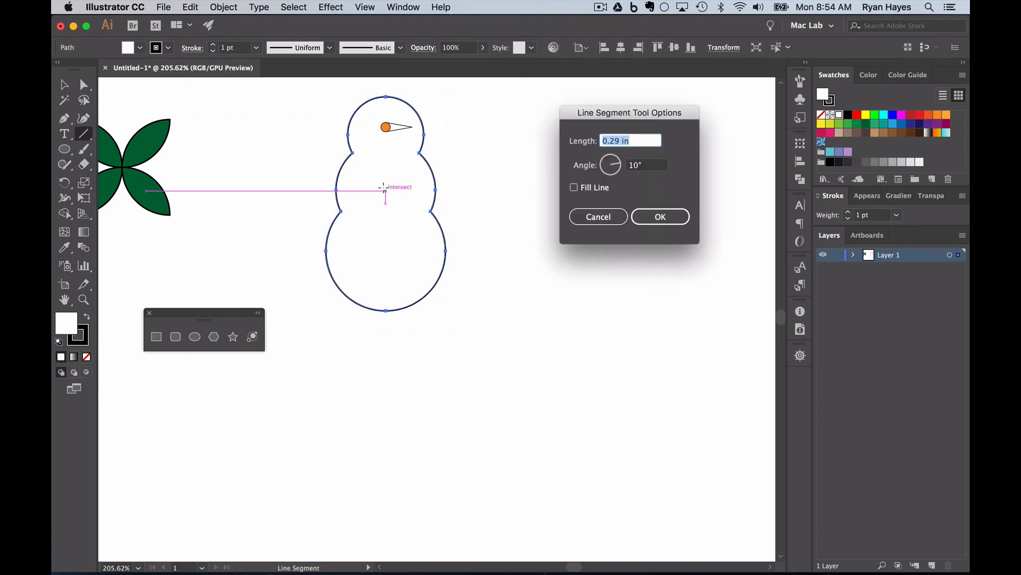
{"action": "left_click", "coordinate": [597, 217]}
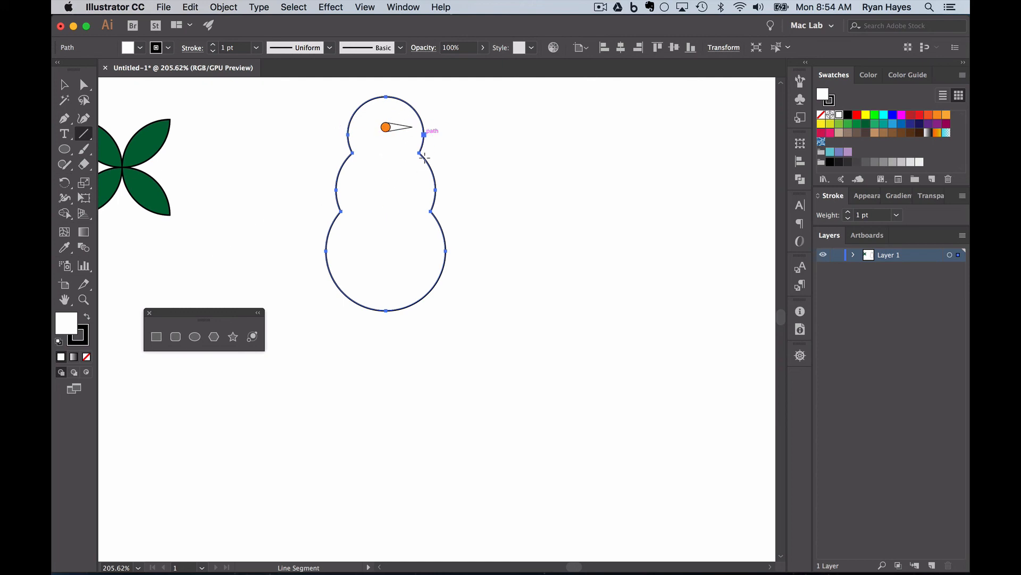
{"action": "left_click", "coordinate": [87, 357]}
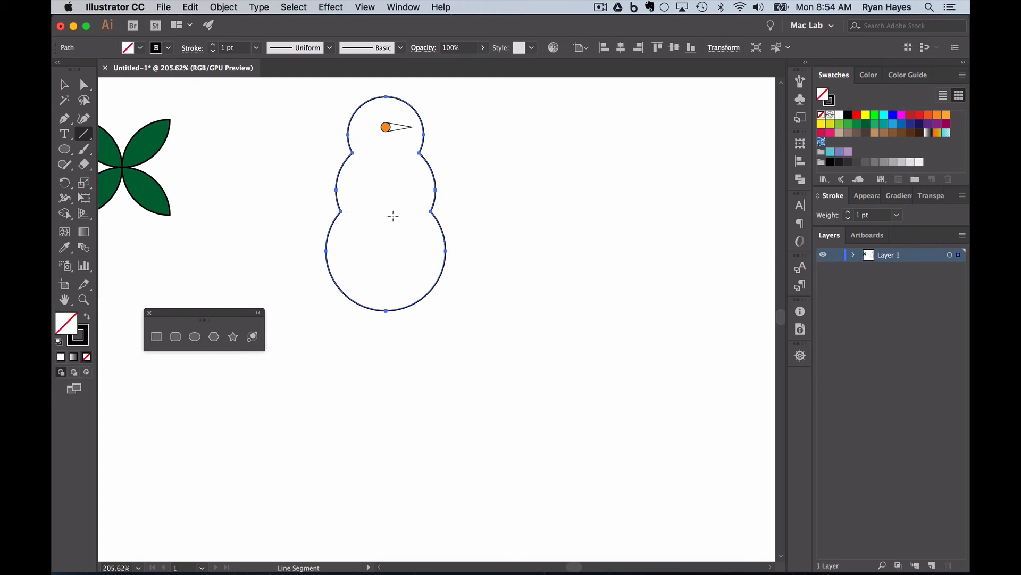
Step: Join the two nose lines into a single path with Cmd+J
{"action": "key", "text": "v"}
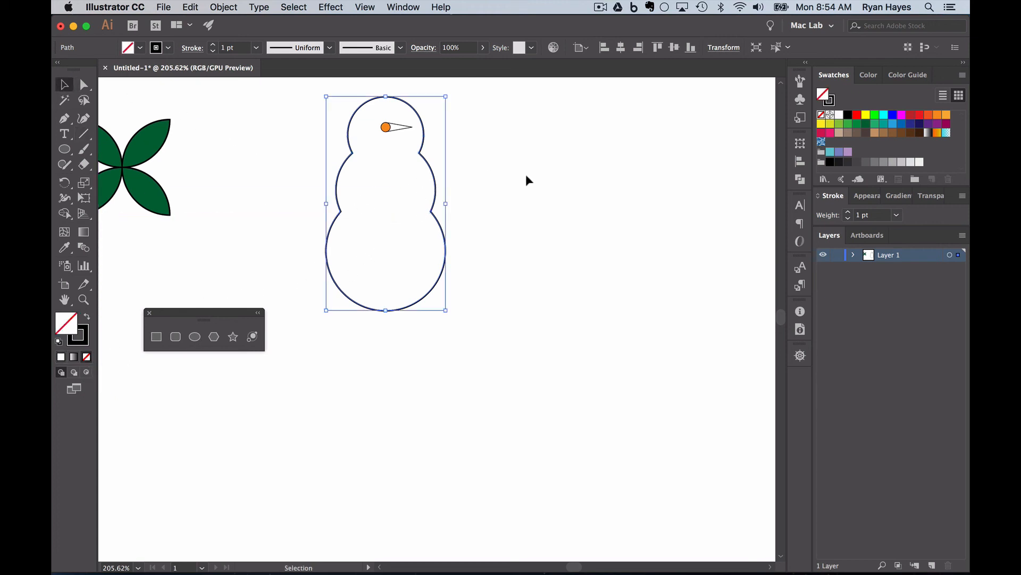
{"action": "left_click", "coordinate": [408, 132]}
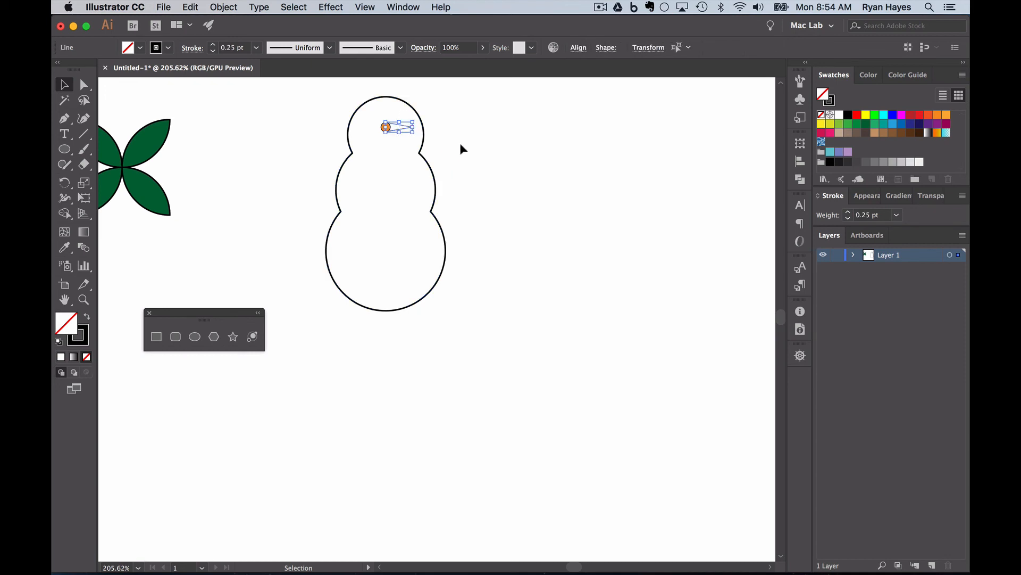
{"action": "key", "text": "super+j"}
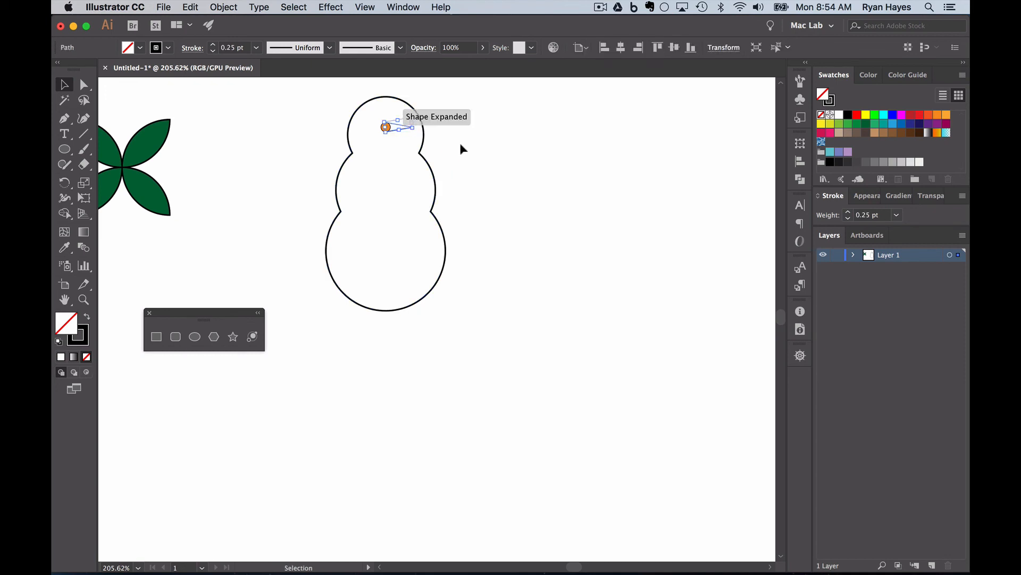
{"action": "left_click", "coordinate": [393, 149]}
Step: Combine the nose path and orange dot with Shape Builder, then fill the nose orange
{"action": "left_click_drag", "start_coordinate": [370, 117], "coordinate": [407, 130]}
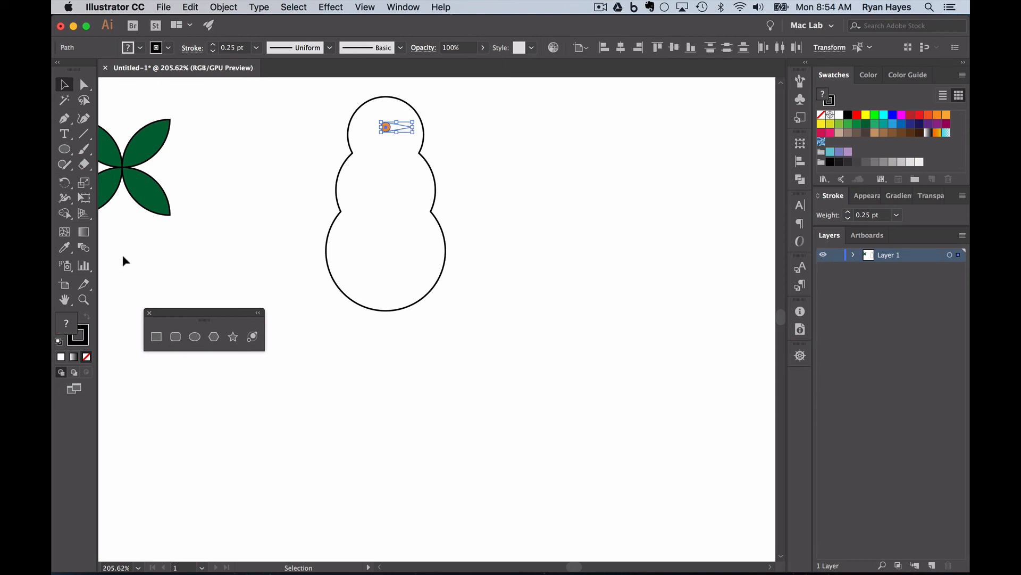
{"action": "left_click", "coordinate": [64, 213]}
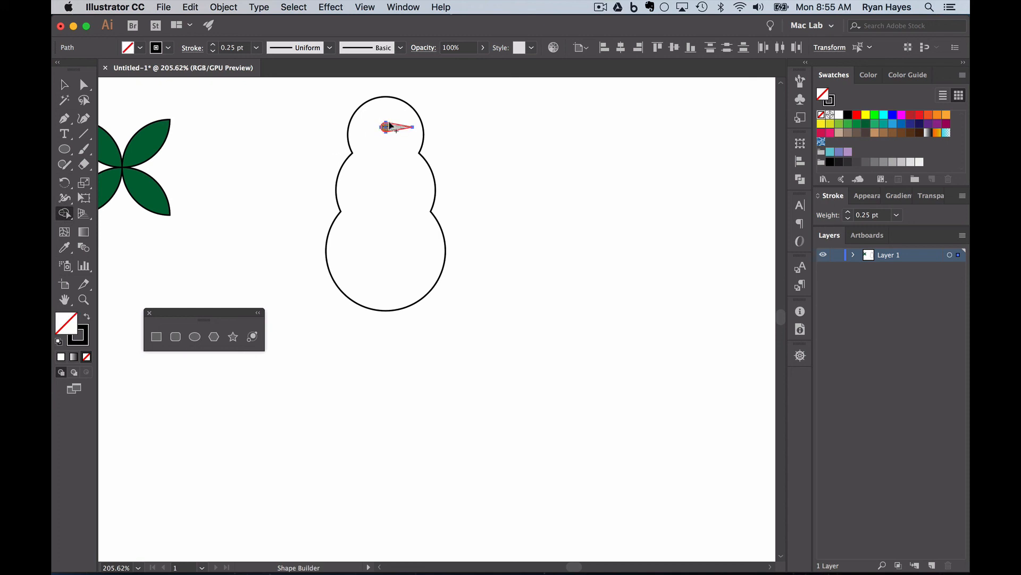
{"action": "left_click", "coordinate": [64, 84]}
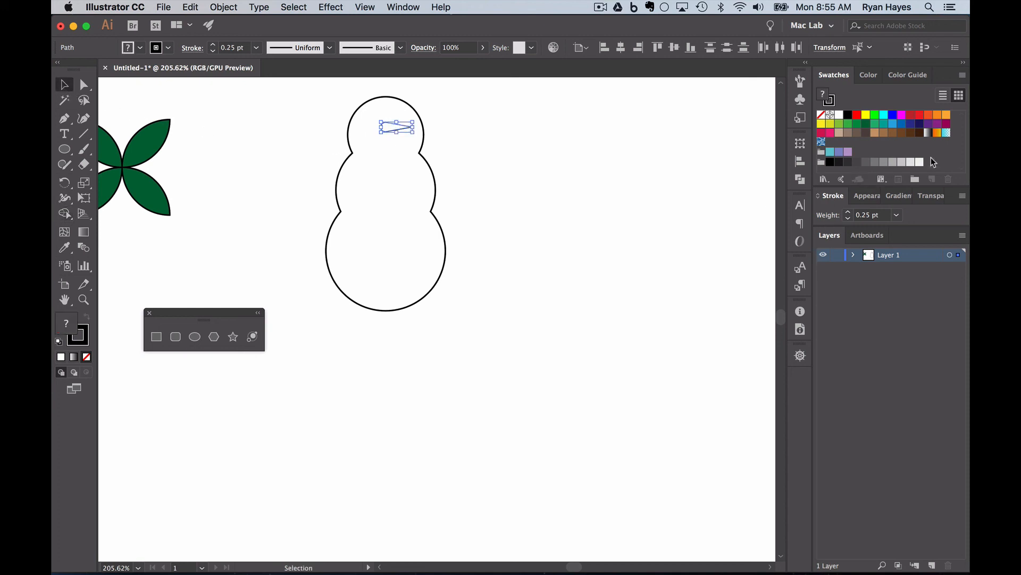
{"action": "left_click", "coordinate": [937, 114]}
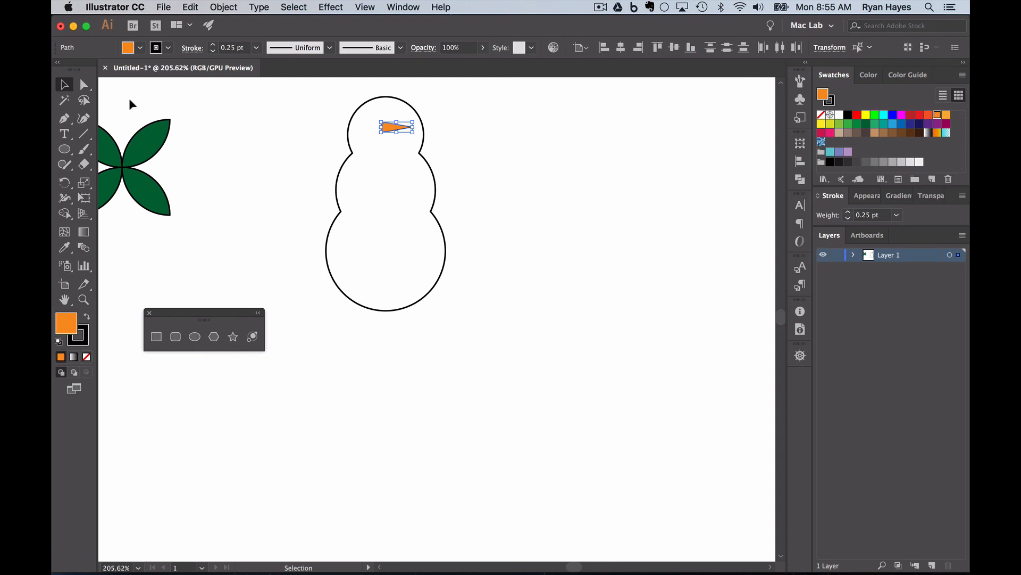
{"action": "left_click", "coordinate": [206, 148]}
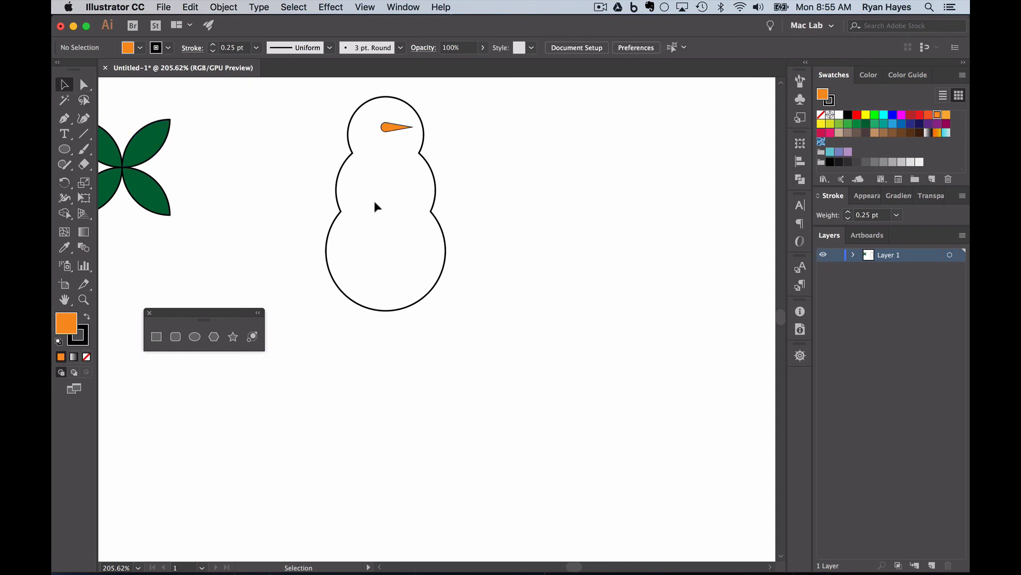
Step: Draw a small black-filled circle on the snowman's head as the first eye
{"action": "left_click", "coordinate": [64, 149]}
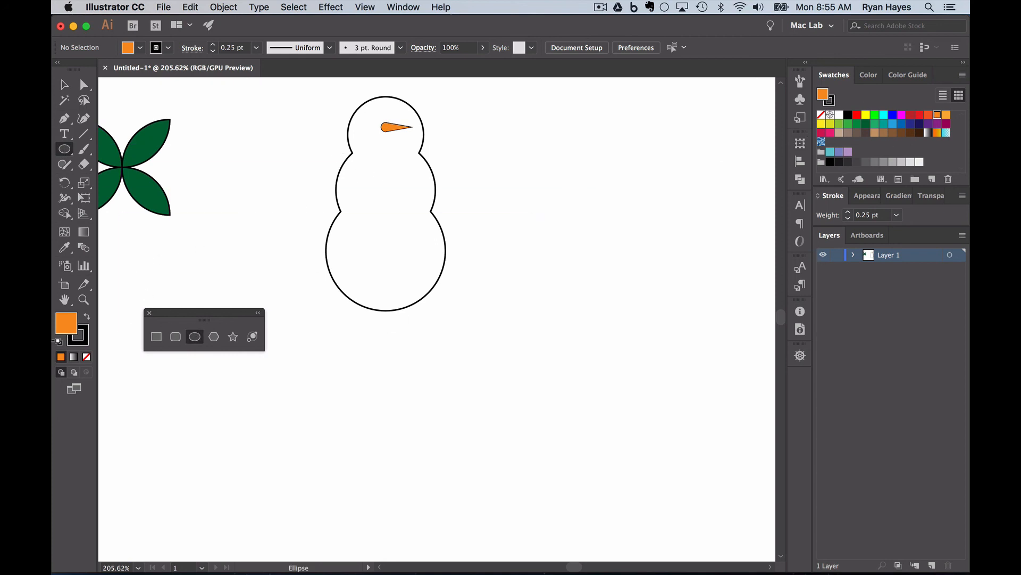
{"action": "key", "text": "d"}
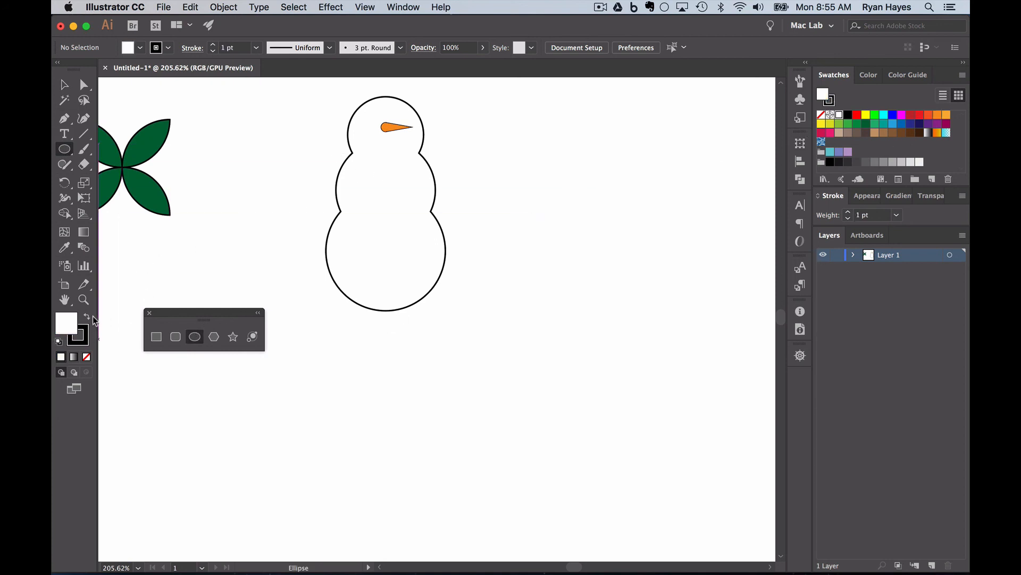
{"action": "left_click", "coordinate": [848, 114]}
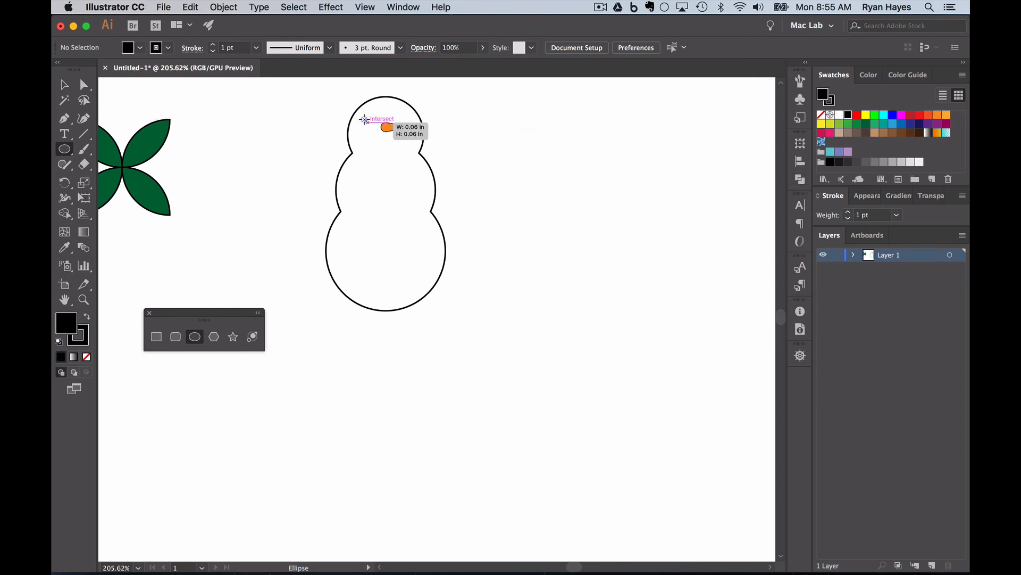
{"action": "left_click_drag", "start_coordinate": [358, 113], "coordinate": [372, 126]}
Step: Copy the eye to the right, then nudge both eyes up and right above the nose
{"action": "left_click", "coordinate": [64, 84]}
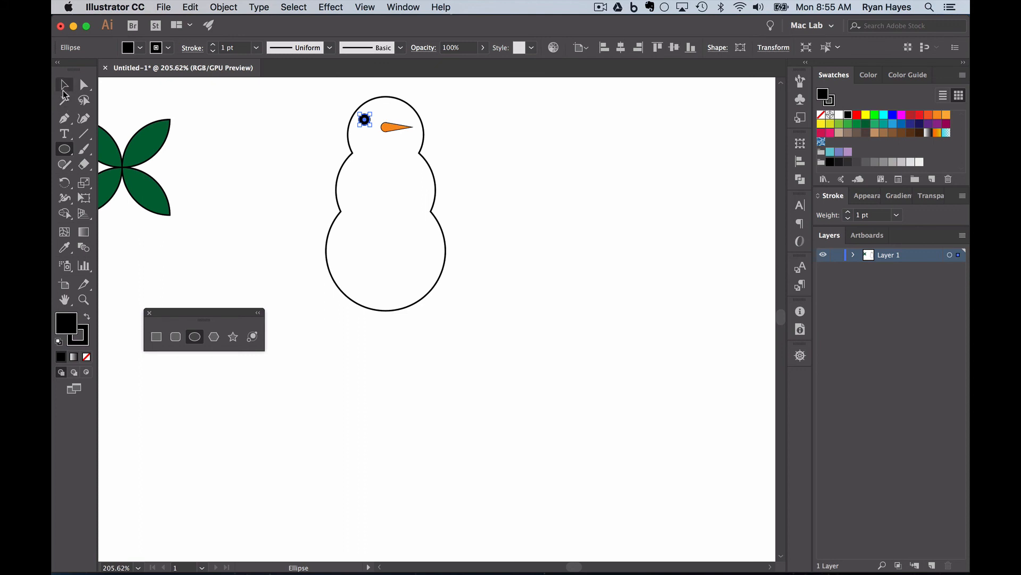
{"action": "left_click", "coordinate": [228, 121]}
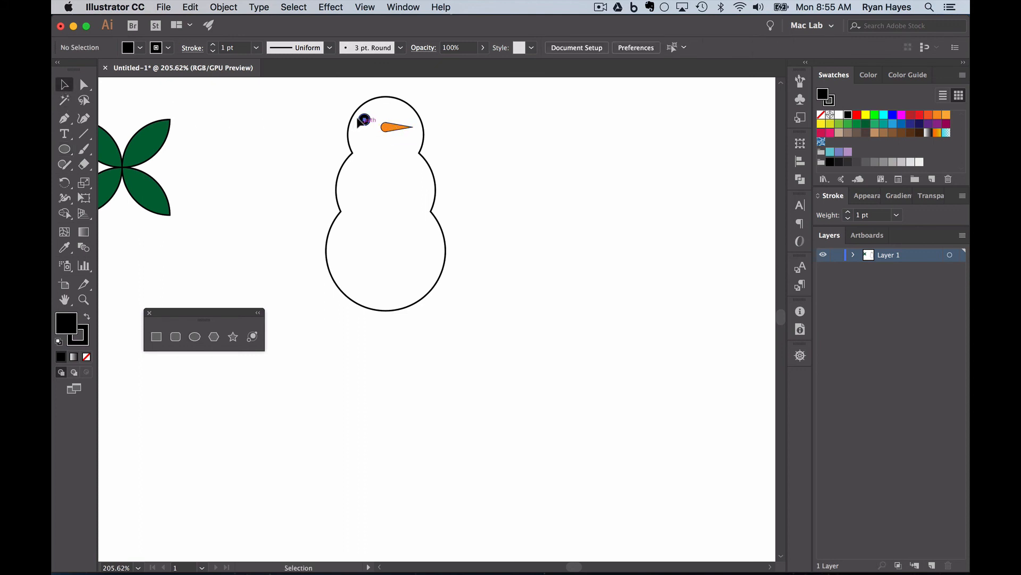
{"action": "left_click_drag", "start_coordinate": [363, 120], "coordinate": [400, 115]}
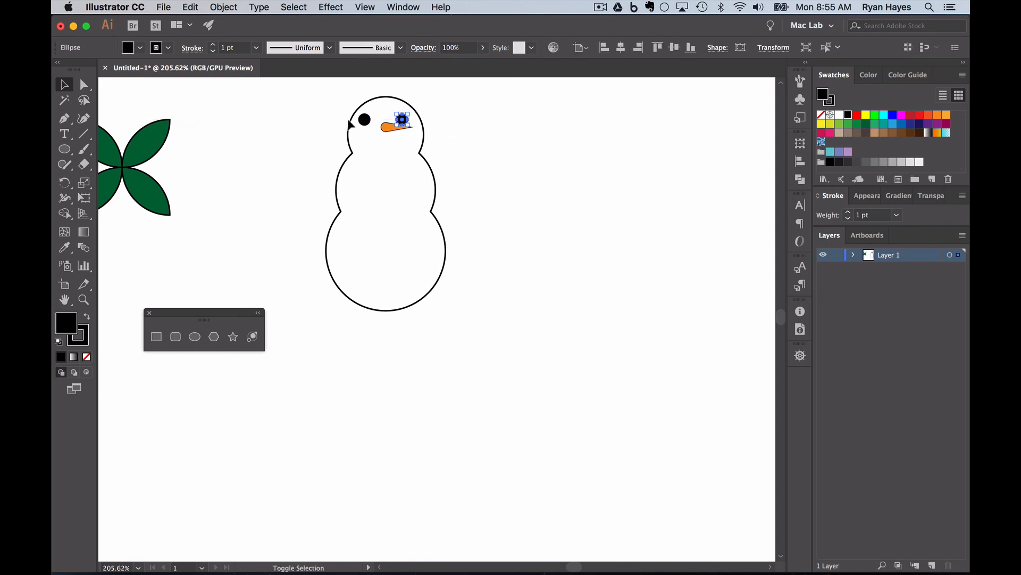
{"action": "left_click", "coordinate": [364, 119], "text": "shift"}
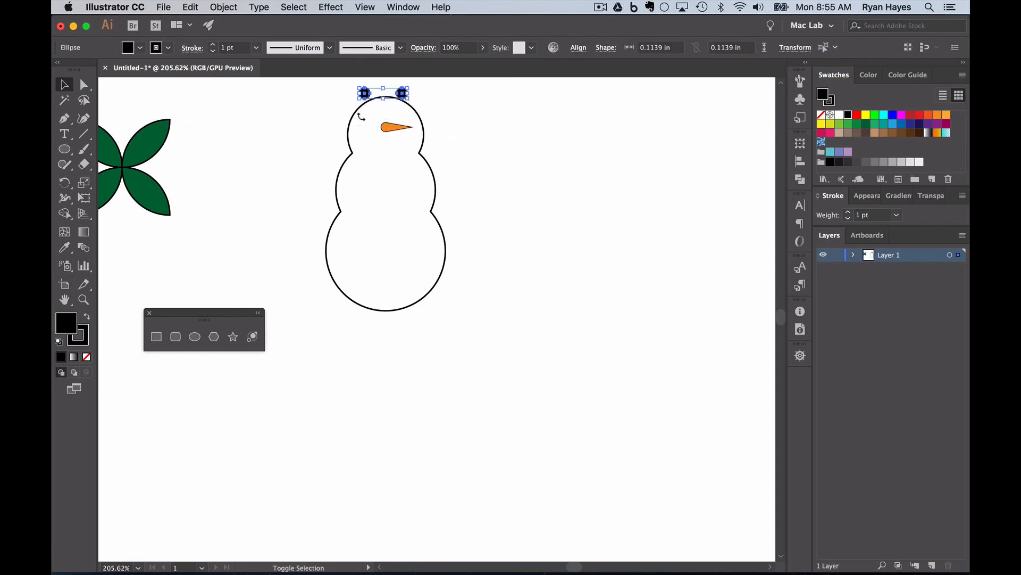
{"action": "key", "text": "Up"}
{"action": "key", "text": "Up"}
{"action": "key", "text": "Up"}
{"action": "key", "text": "Up"}
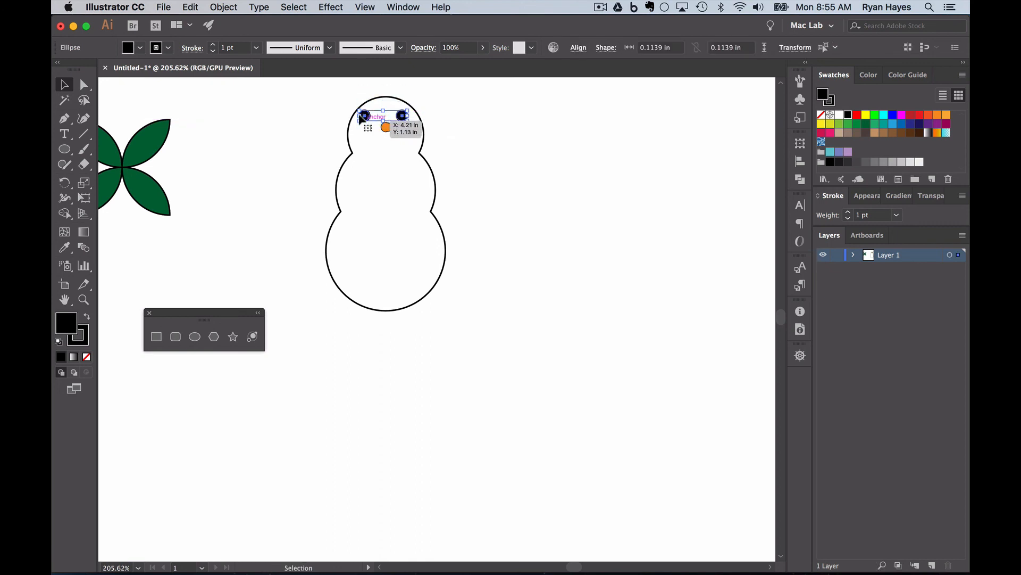
{"action": "key", "text": "Right"}
{"action": "key", "text": "Right"}
{"action": "left_click", "coordinate": [312, 122]}
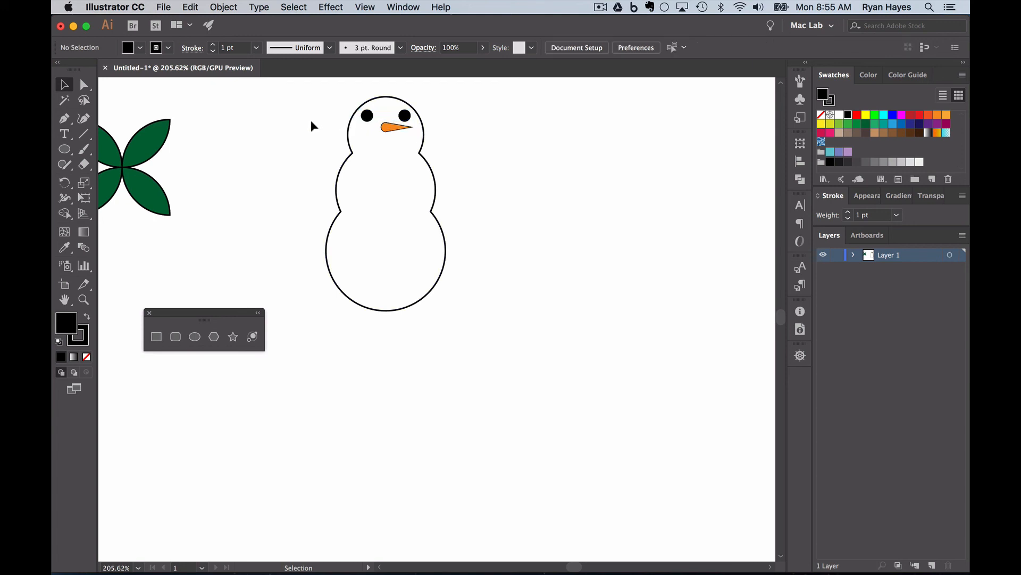